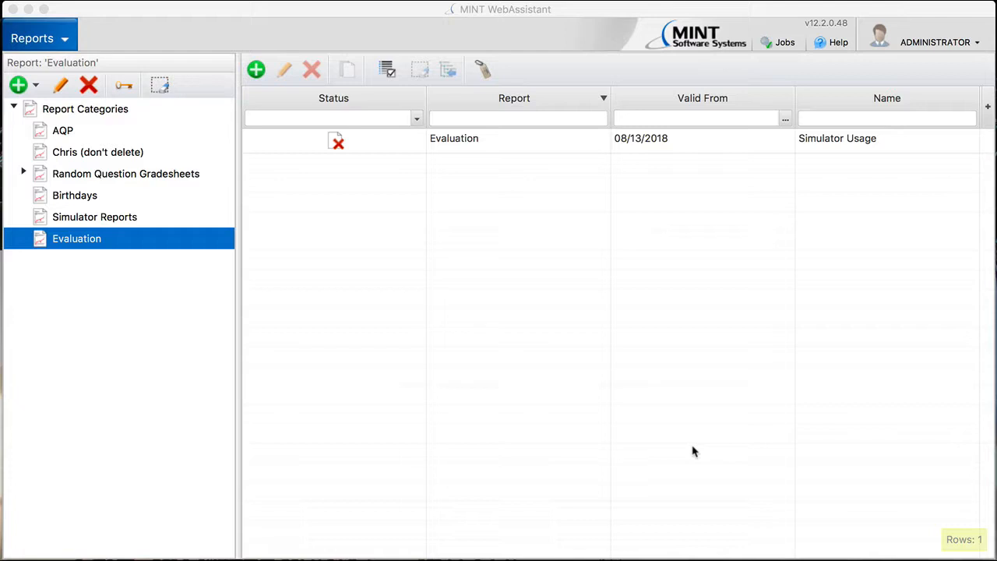
# Step: Create a new report in the Evaluation category and set its query object to Resource Record Items
pyautogui.click(257, 75)
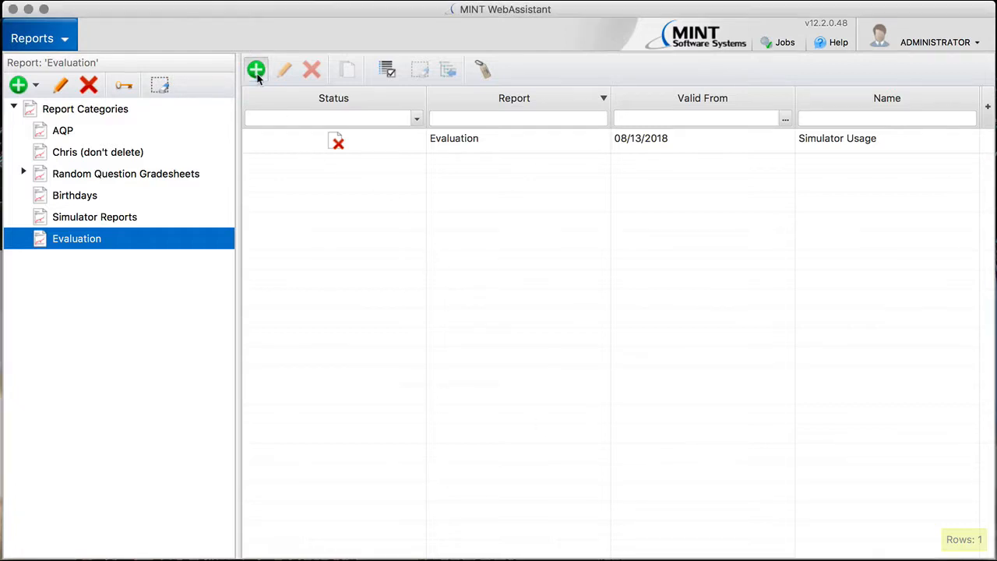
pyautogui.click(258, 71)
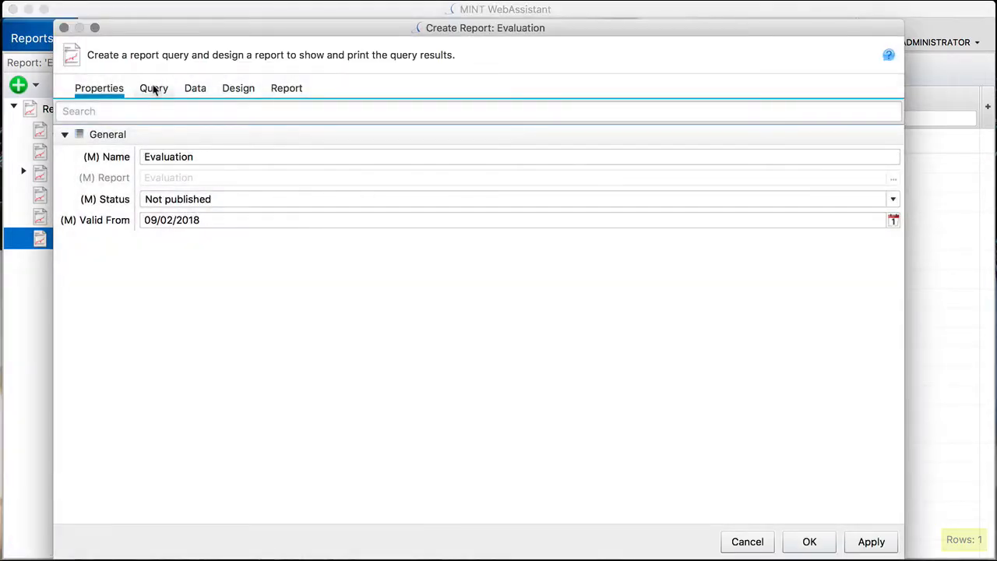
pyautogui.click(155, 88)
pyautogui.click(154, 149)
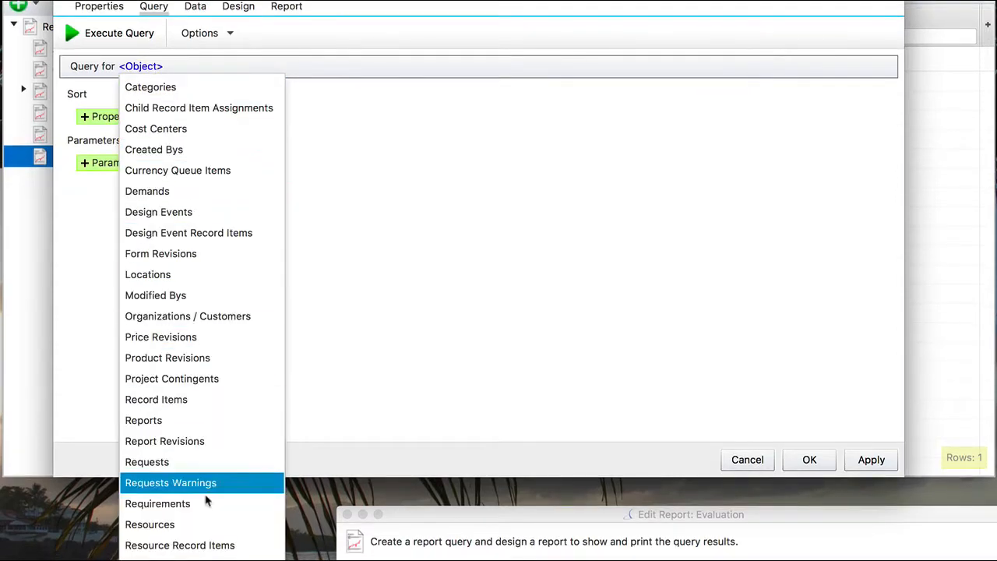
pyautogui.click(214, 545)
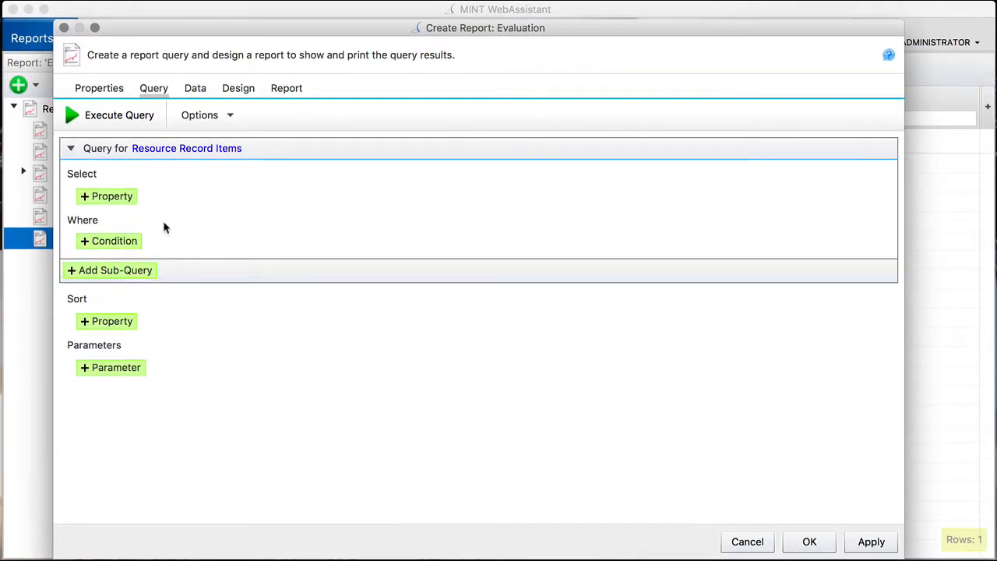
# Step: Add the Resource property of Resource Record Item to the query's Select section
pyautogui.click(104, 197)
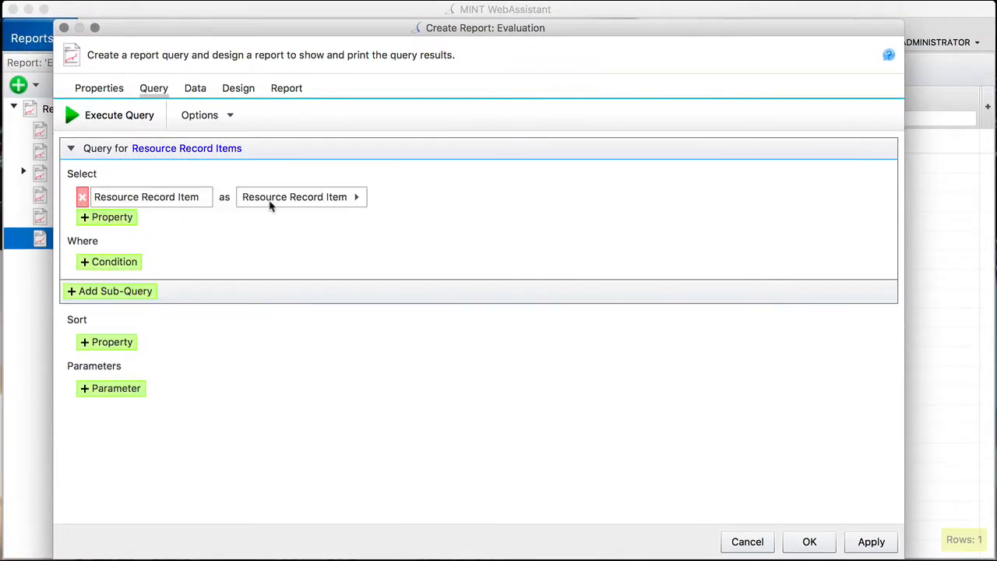
pyautogui.click(357, 198)
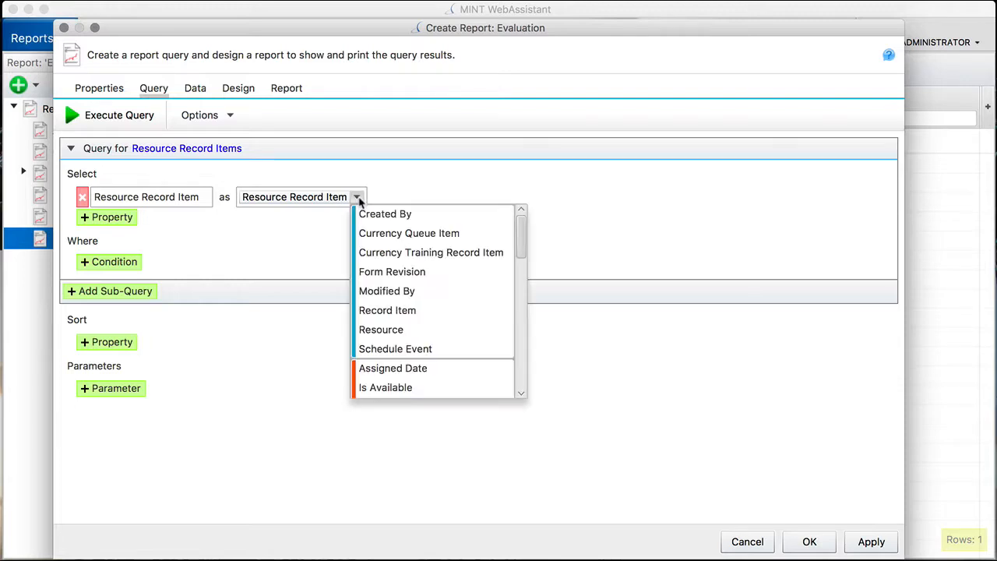
pyautogui.click(381, 329)
# Step: Add the Record Item property to the Select section and name its column RI
pyautogui.click(125, 220)
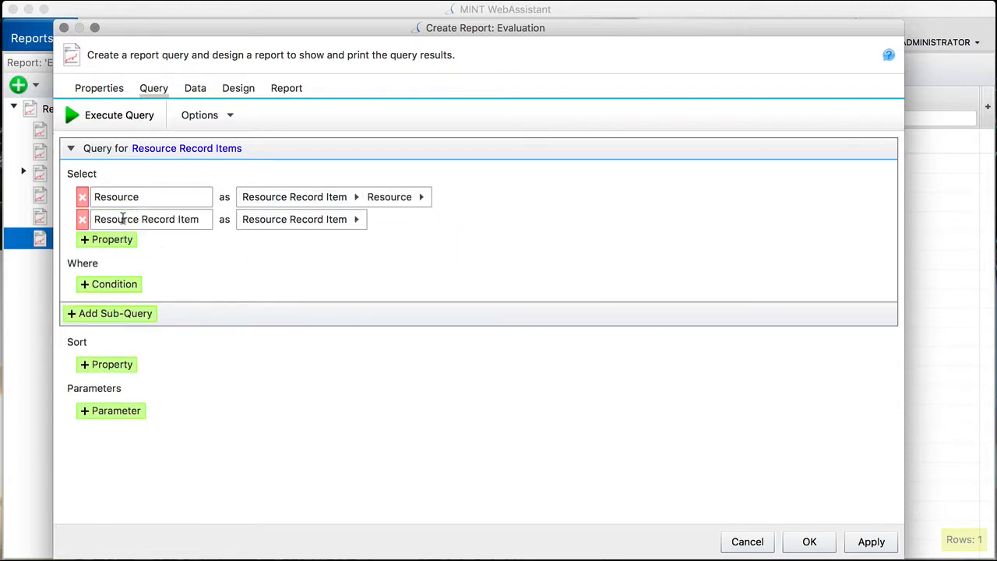
pyautogui.click(357, 220)
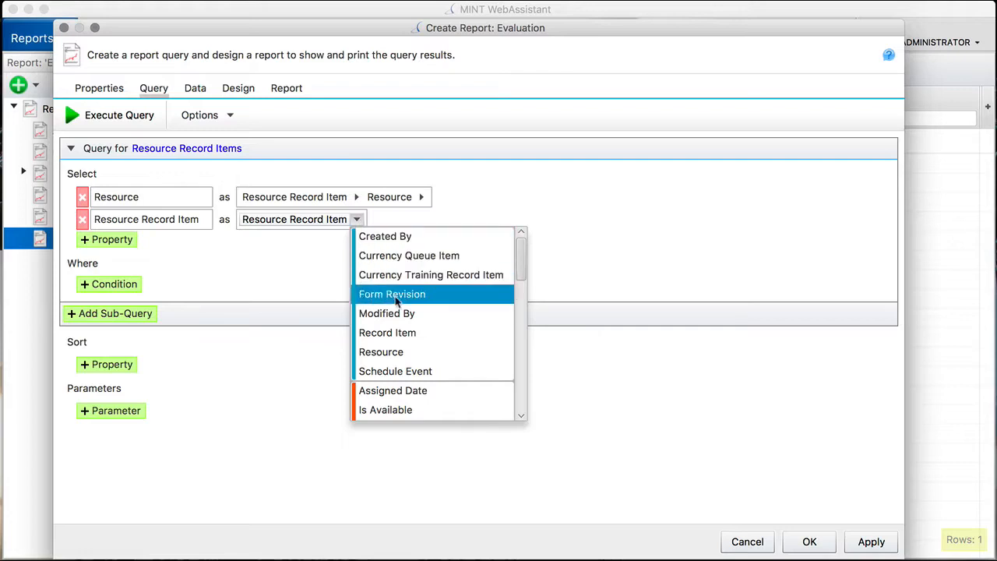
pyautogui.click(403, 333)
pyautogui.moveTo(167, 219); pyautogui.dragTo(55, 220)
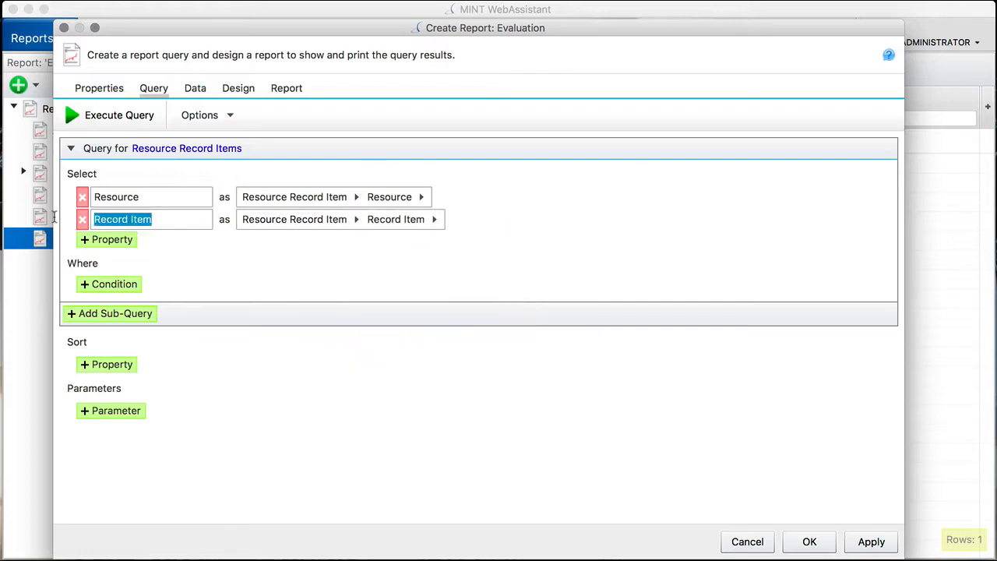
pyautogui.write('R')
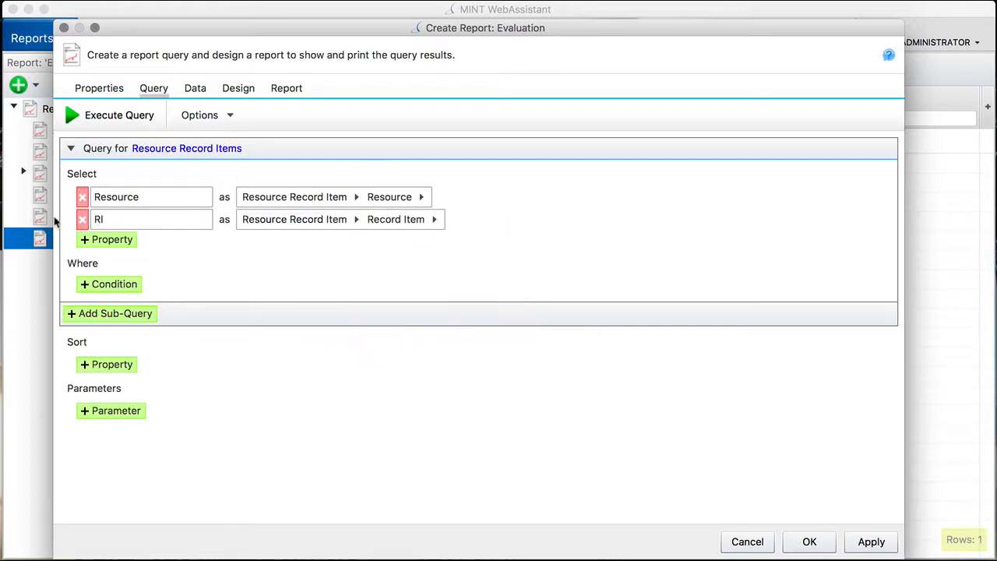
pyautogui.write('I')
# Step: Add the Grade property of Resource Record Item to the Select section
pyautogui.click(105, 240)
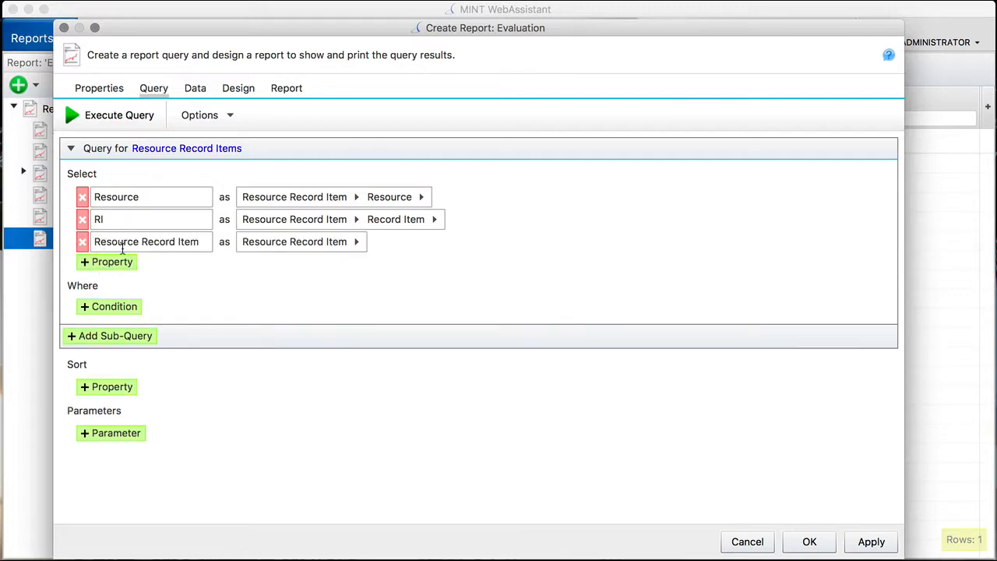
pyautogui.click(356, 241)
pyautogui.scroll(-3, 407, 367)
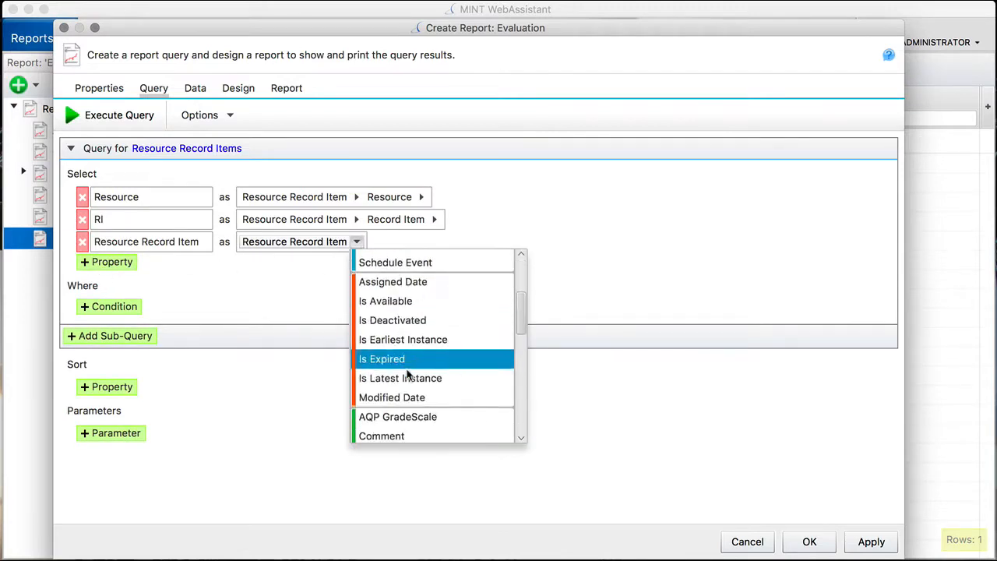
pyautogui.scroll(-5, 407, 374)
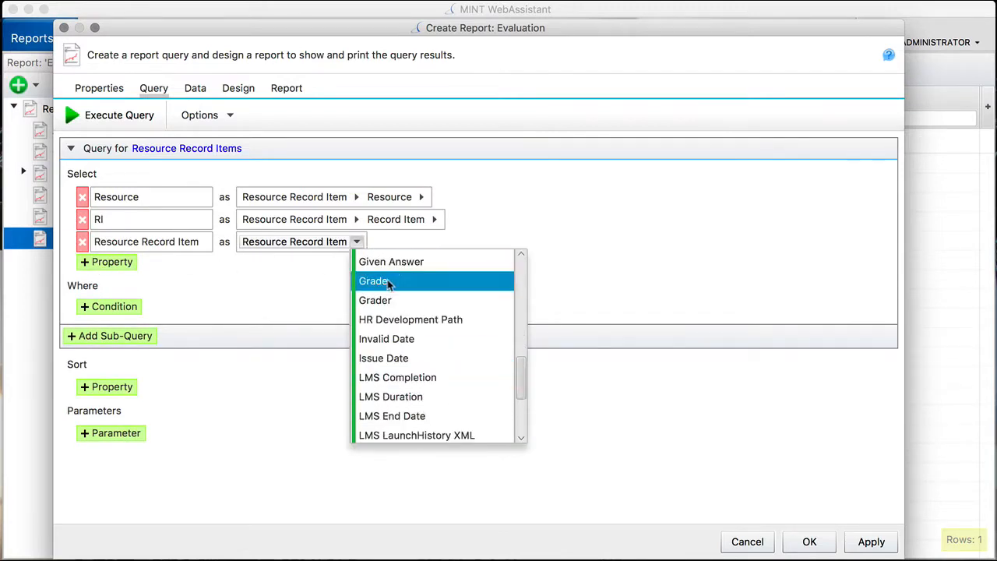
pyautogui.click(390, 284)
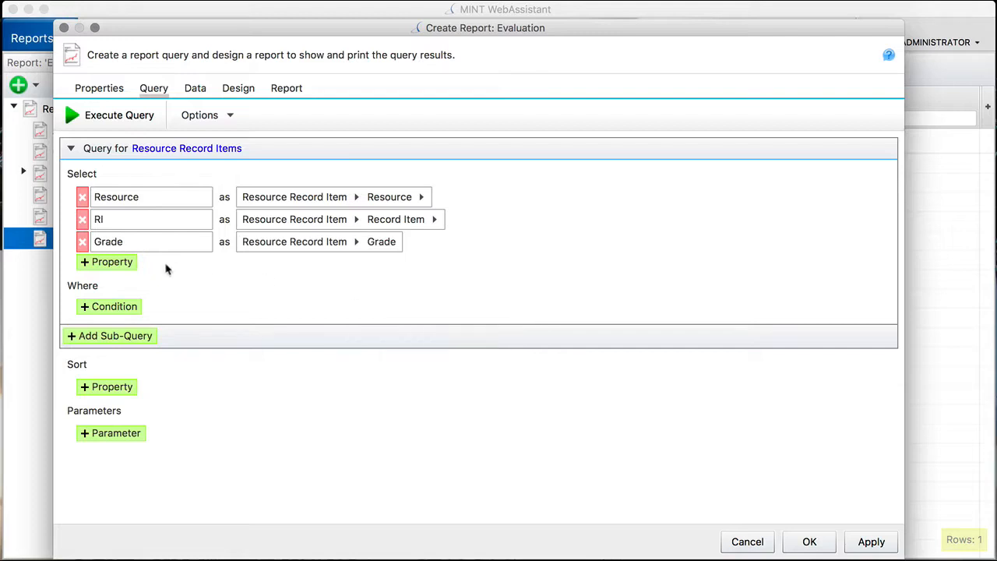
# Step: Add the Created By ID property to the Select section and name its column ID
pyautogui.click(102, 265)
pyautogui.click(355, 265)
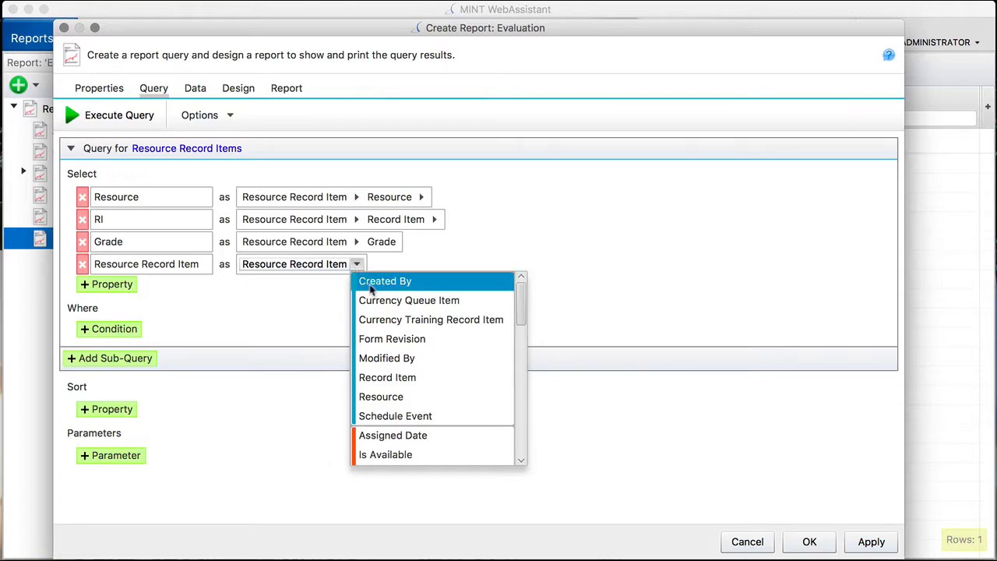
pyautogui.click(371, 287)
pyautogui.click(430, 264)
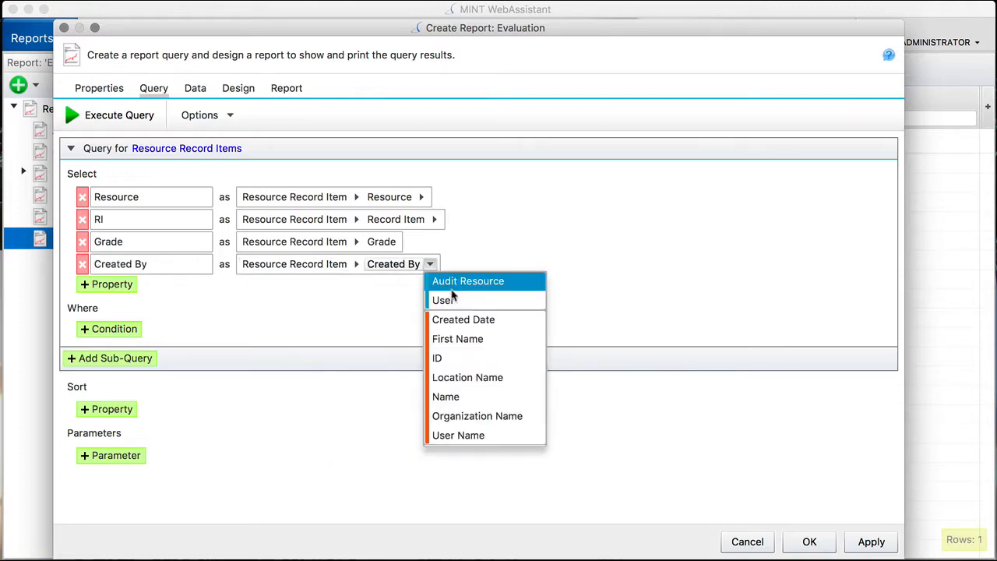
pyautogui.click(448, 360)
pyautogui.moveTo(187, 267); pyautogui.dragTo(43, 257)
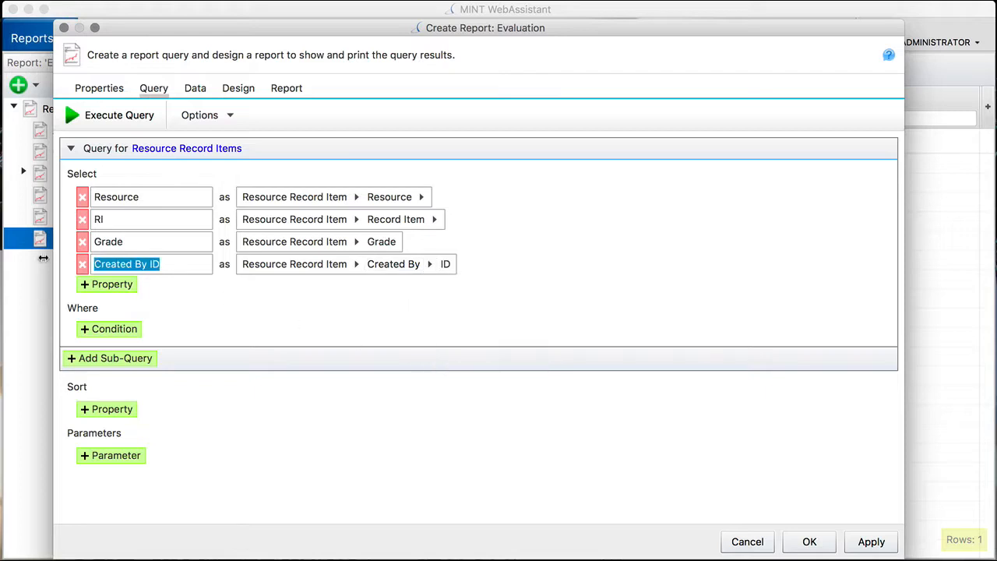
pyautogui.write('ID')
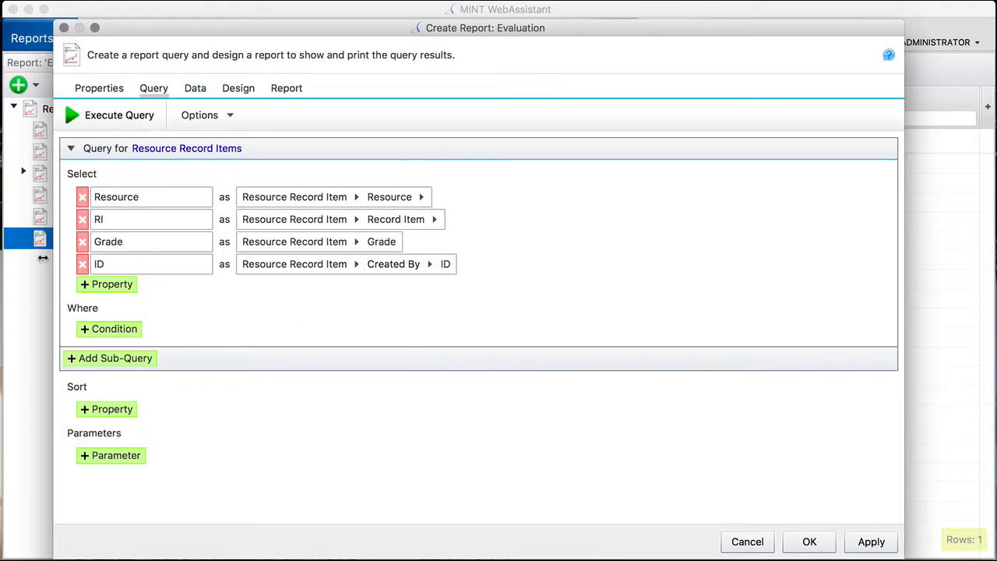
# Step: Add a Where condition requiring Record Item to be in the subtree of the Content folder under Demo RIs
pyautogui.click(118, 335)
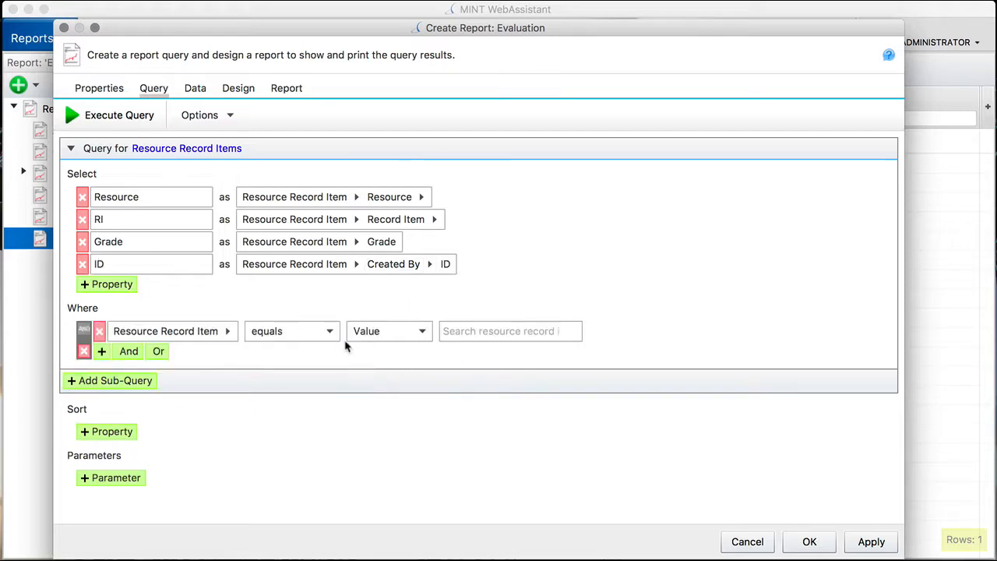
pyautogui.click(228, 331)
pyautogui.click(261, 441)
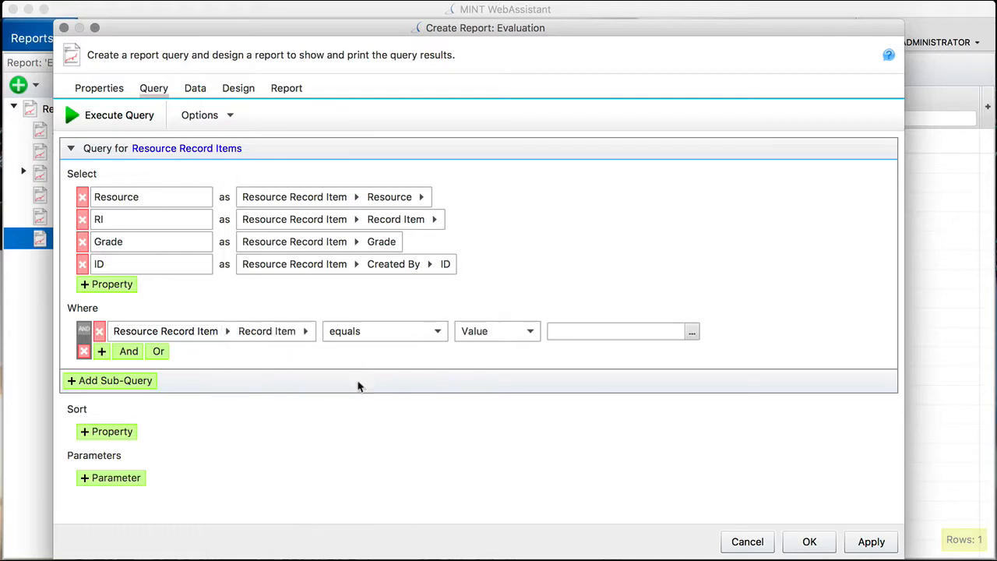
pyautogui.click(443, 334)
pyautogui.click(411, 389)
pyautogui.click(692, 332)
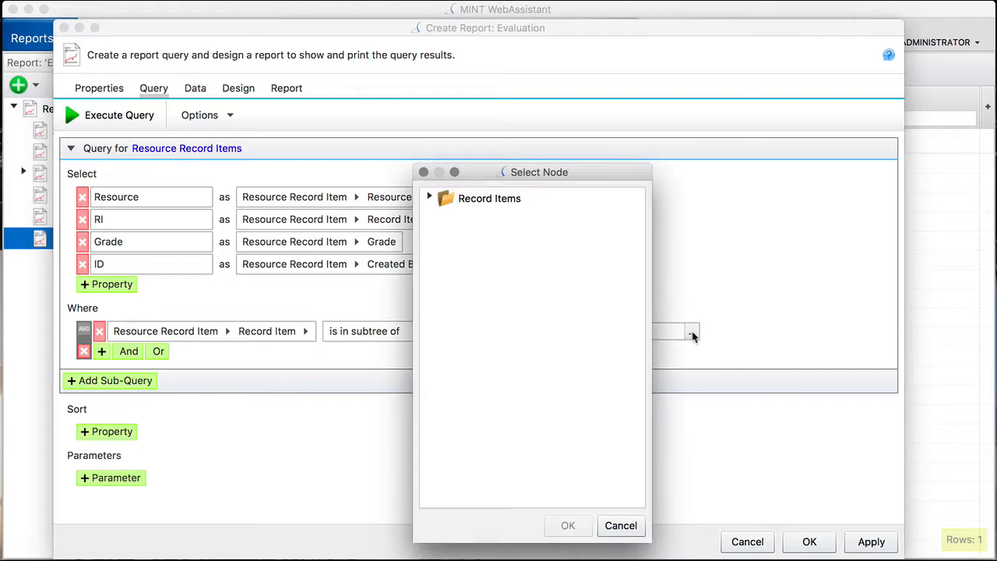
pyautogui.click(430, 198)
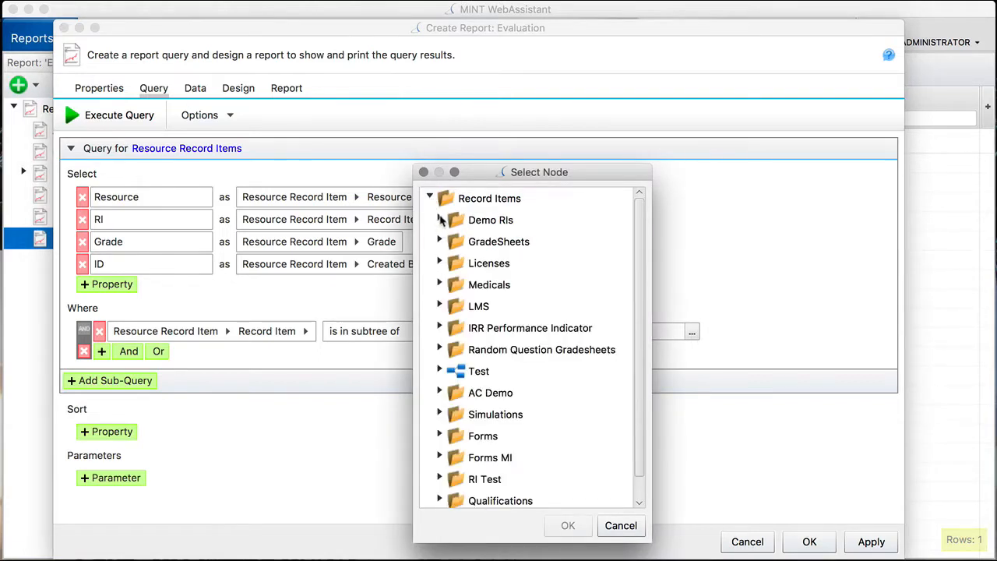
pyautogui.click(440, 221)
pyautogui.click(491, 307)
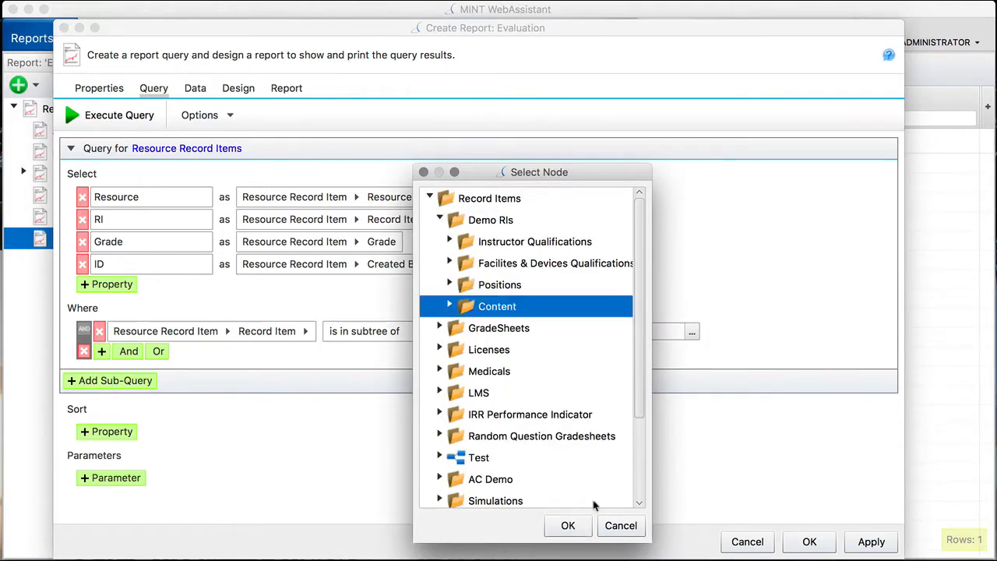
pyautogui.click(567, 525)
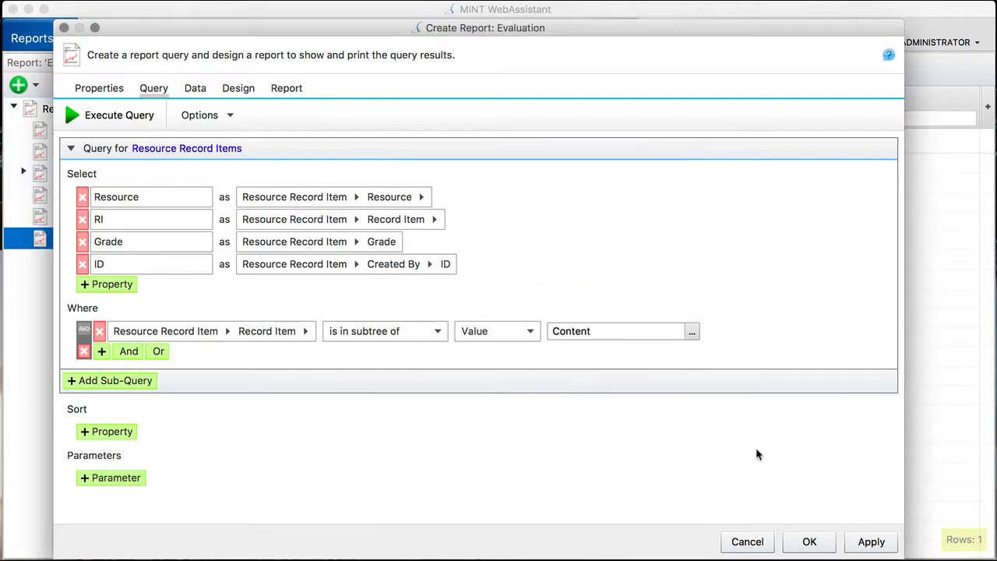
# Step: Apply the new report's settings and execute its query
pyautogui.click(869, 543)
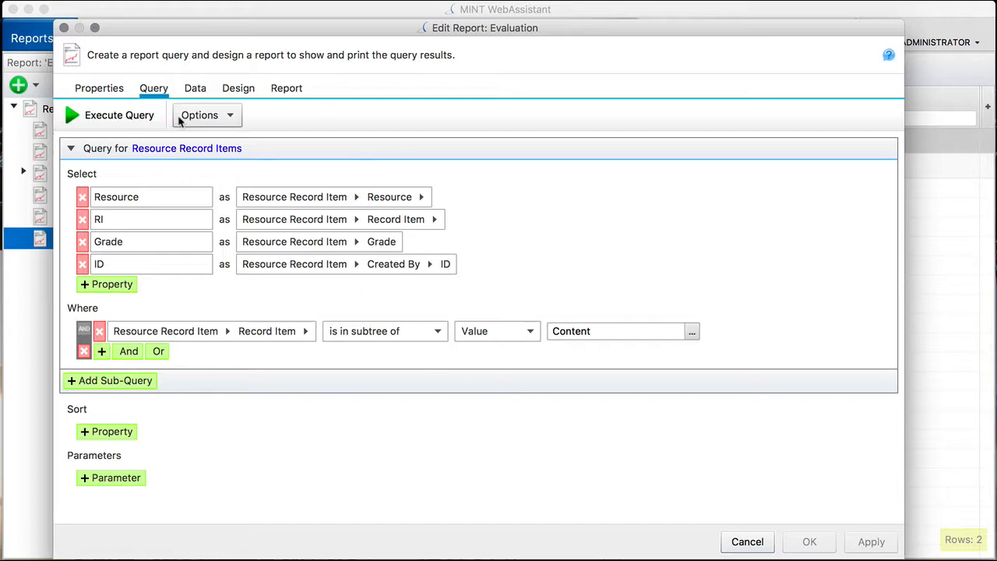
pyautogui.click(113, 116)
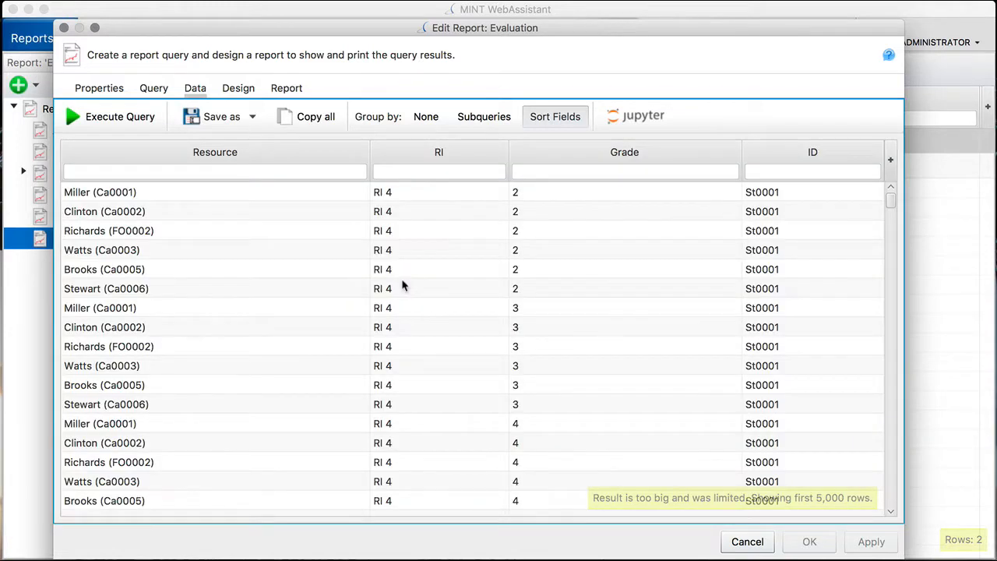
# Step: Open the query results in a Jupyter notebook and run mint_df.info() in the first cell
pyautogui.click(650, 116)
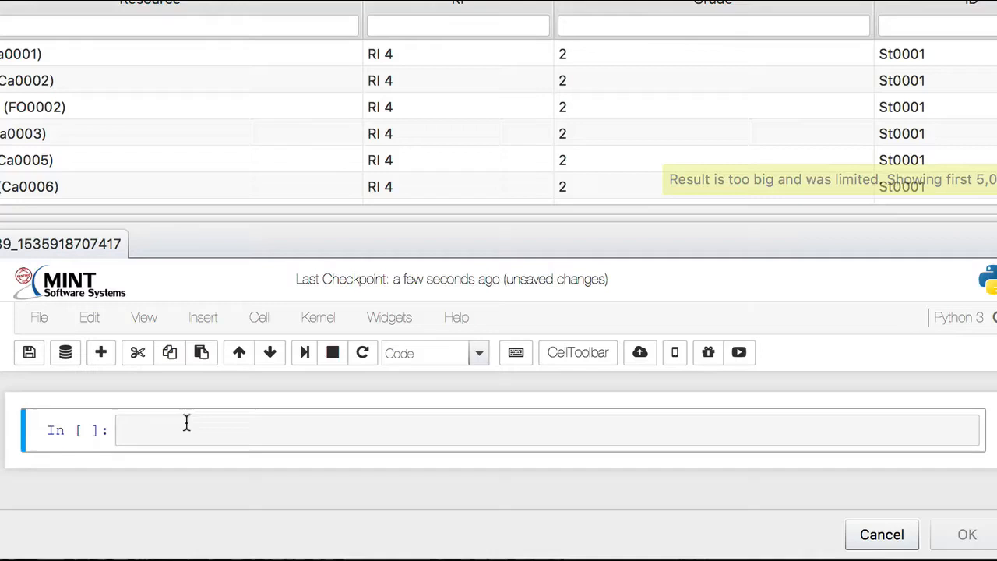
pyautogui.click(240, 461)
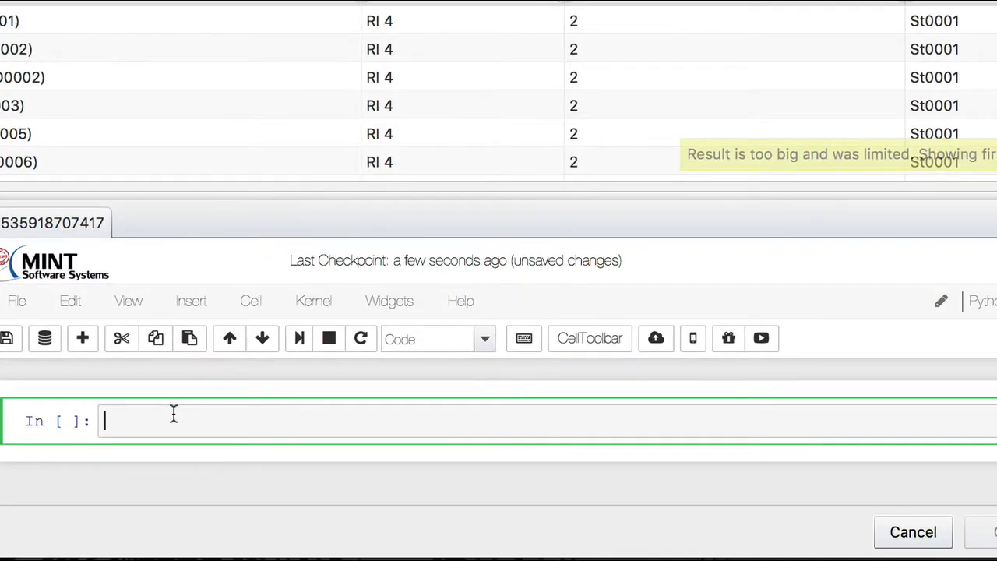
pyautogui.write('mint_df.info(')
pyautogui.hotkey('shift', 'Return')
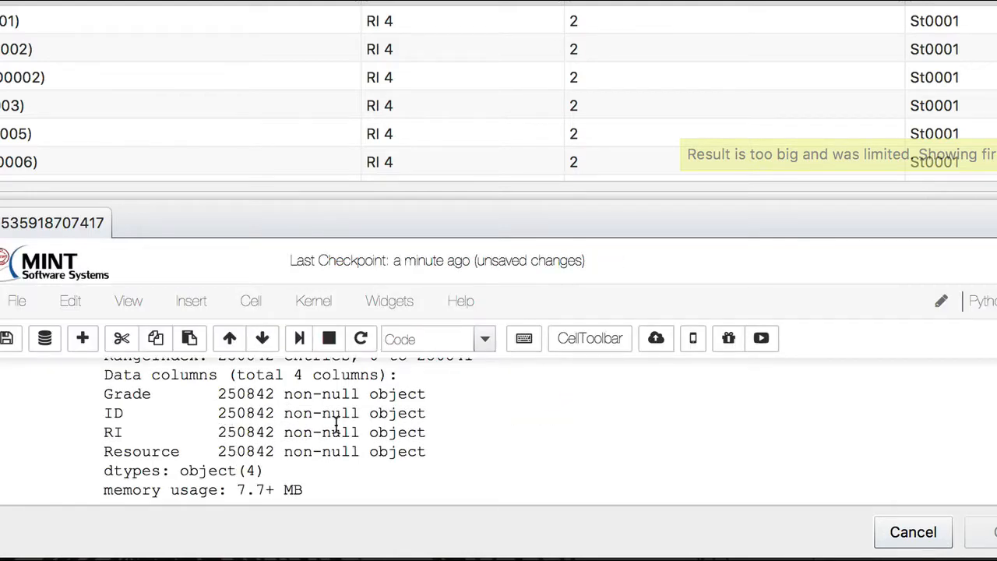
# Step: Enlarge the notebook pane and enter mint_df['GradeNumber'] = mint_df['Grade'].astype('category' in the empty cell
pyautogui.moveTo(329, 196); pyautogui.dragTo(320, 70)
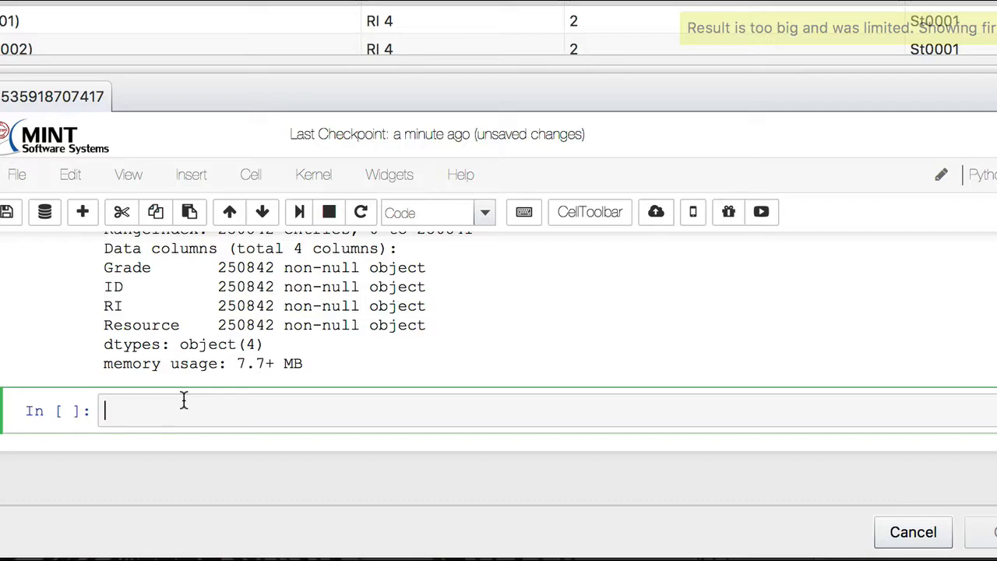
pyautogui.write("mint_df['GradeNumber'")
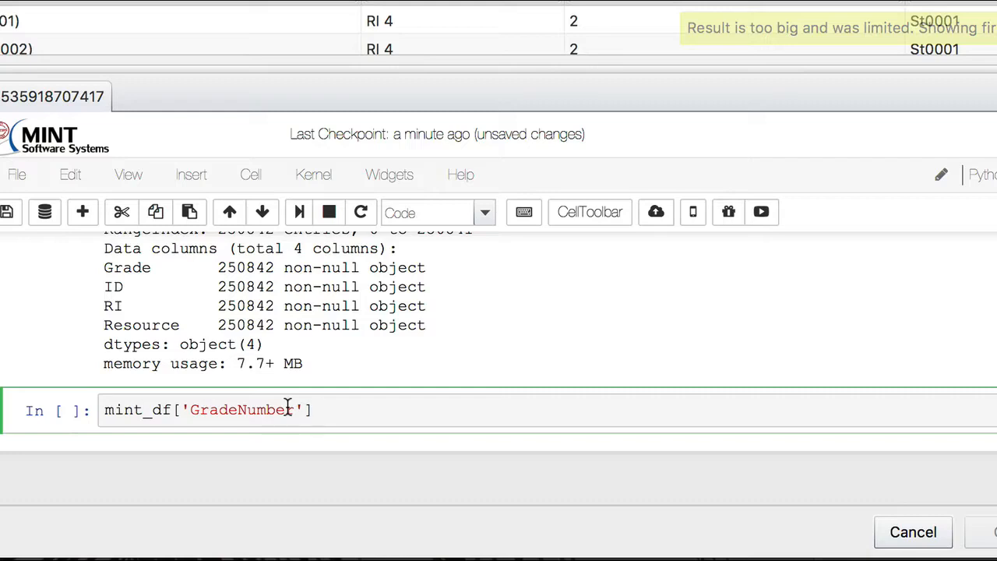
pyautogui.write("= mint_df['Grade']")
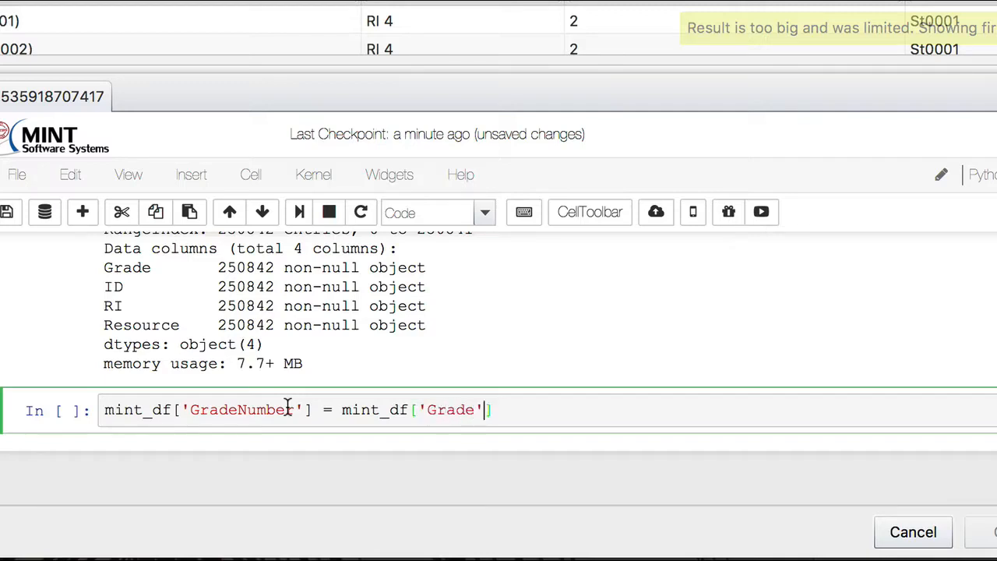
pyautogui.write('.astype9')
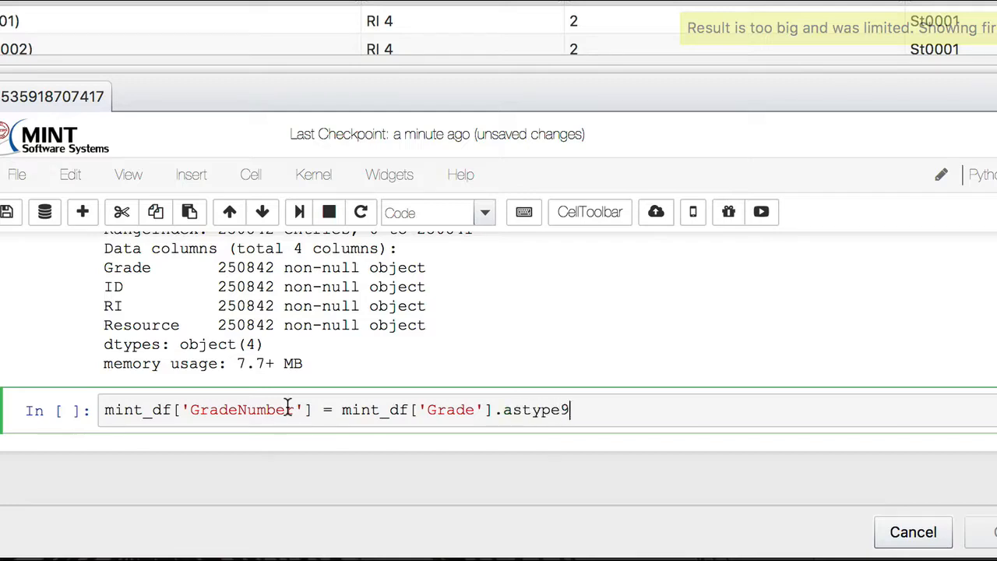
pyautogui.write("'category")
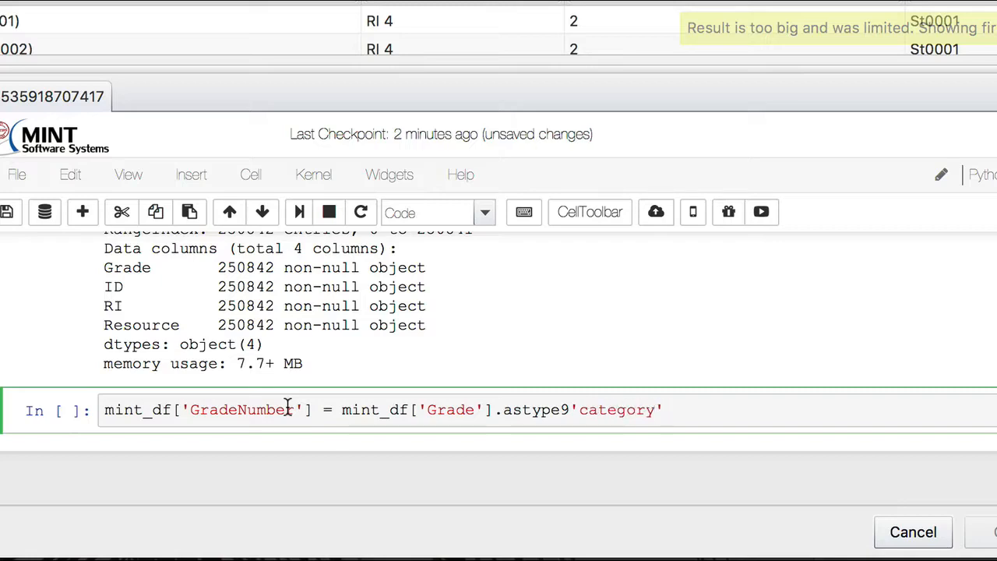
pyautogui.click(577, 410)
pyautogui.press('BackSpace')
pyautogui.write('(')
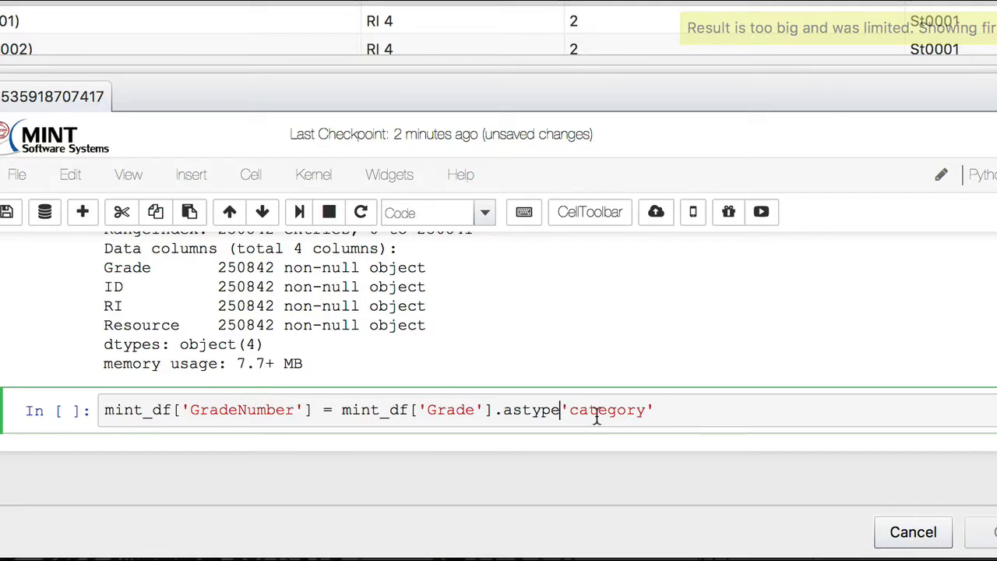
pyautogui.write(')')
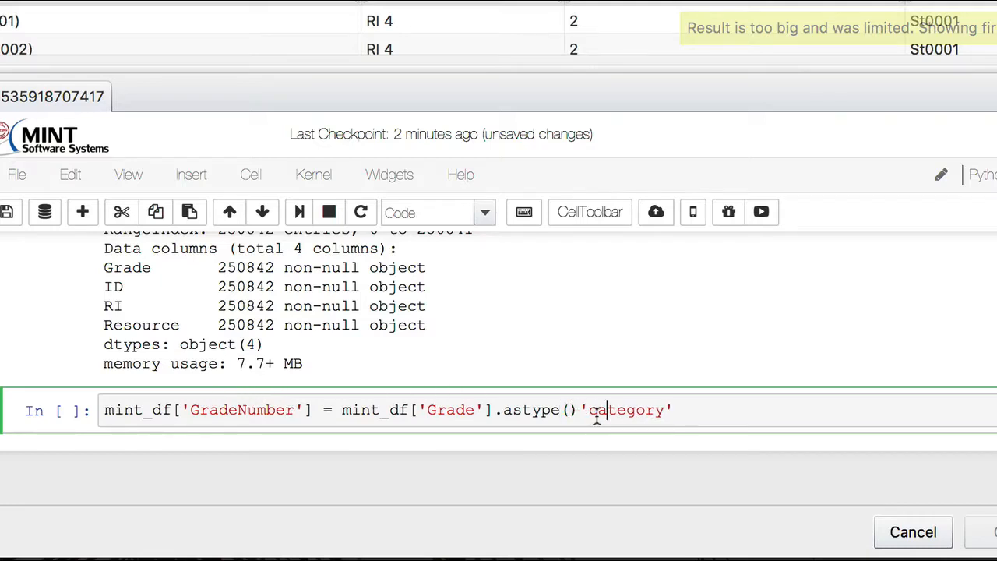
pyautogui.press('Left')
pyautogui.press('Left')
pyautogui.press('Left')
pyautogui.press('BackSpace')
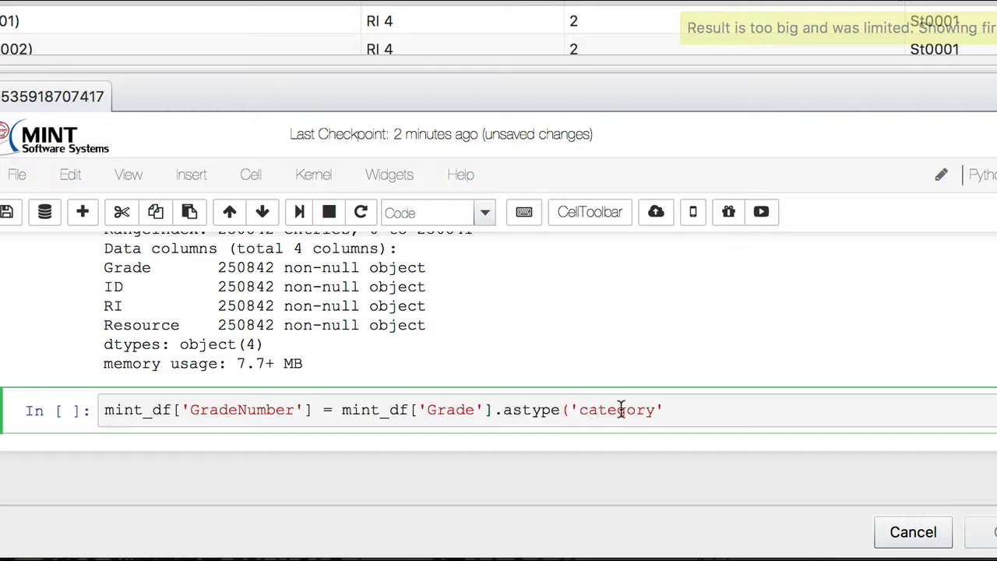
# Step: Close the astype call, append .cat.codes to the GradeNumber assignment, and run the cell
pyautogui.click(681, 409)
pyautogui.write(')')
pyautogui.write('.')
pyautogui.write('cat')
pyautogui.press('BackSpace')
pyautogui.write('t.codes')
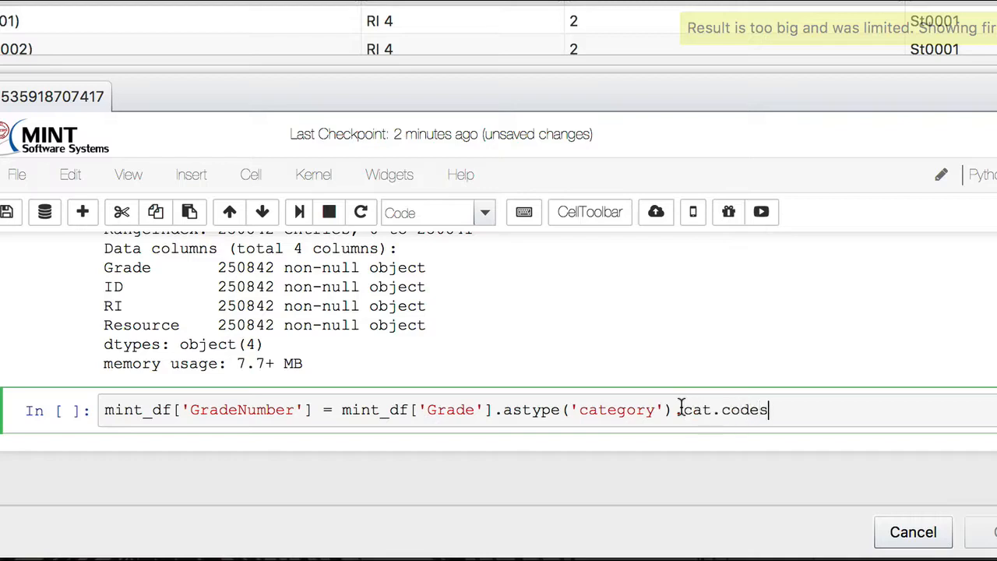
pyautogui.hotkey('shift', 'Return')
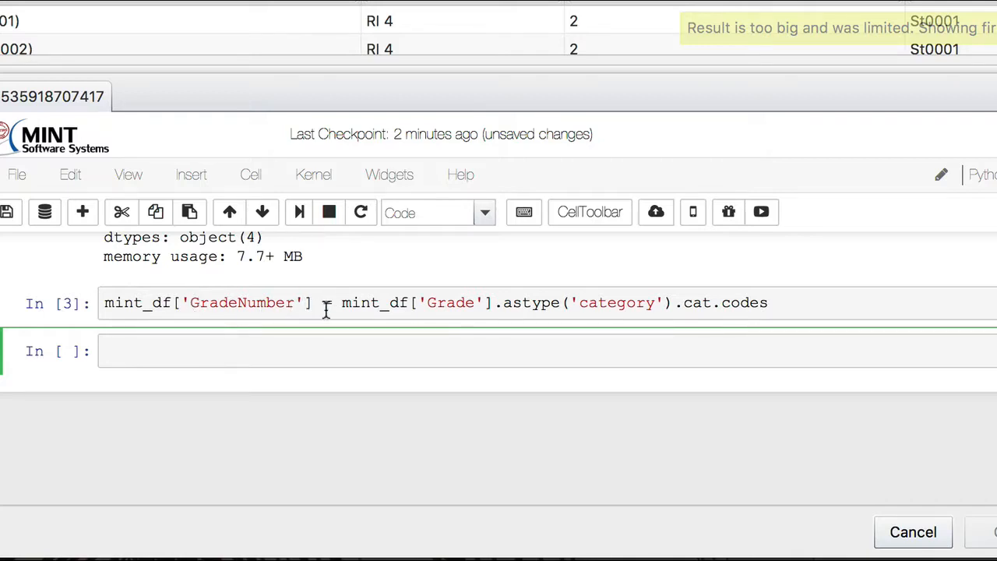
# Step: Rerun the mint_df.info() cell to refresh the data frame's column summary
pyautogui.scroll(3, 334, 310)
pyautogui.scroll(2, 333, 310)
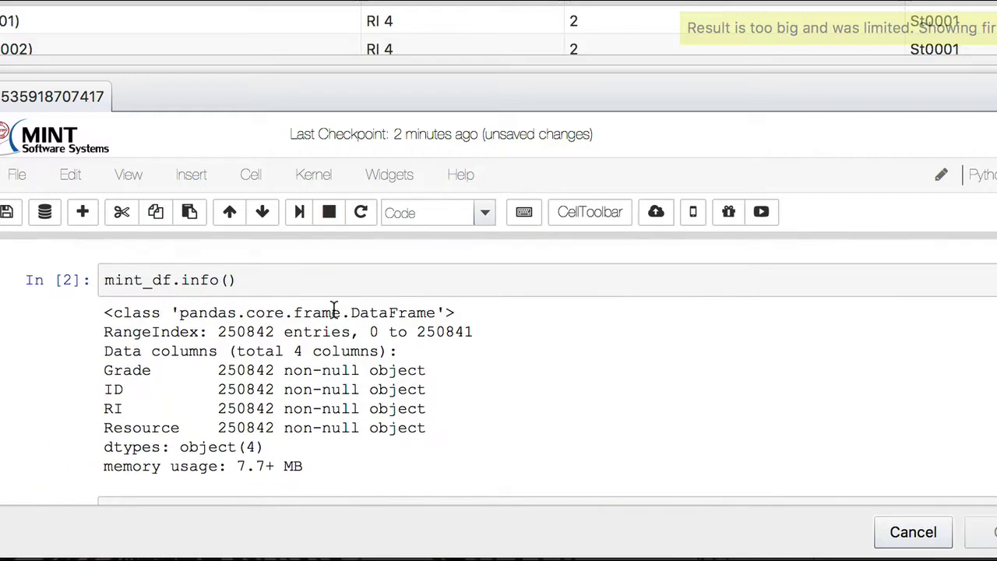
pyautogui.click(272, 281)
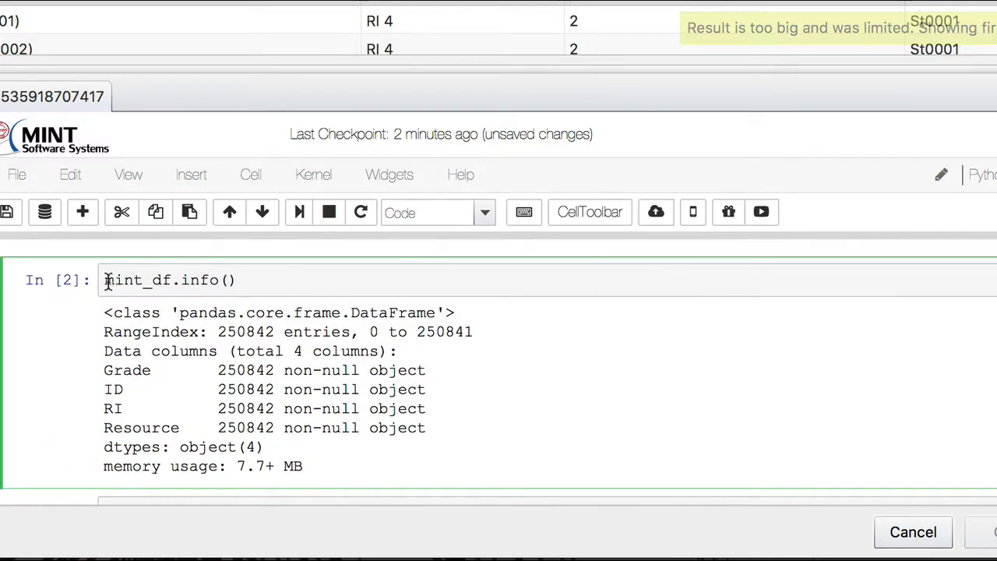
pyautogui.moveTo(105, 280); pyautogui.dragTo(243, 280)
pyautogui.click(246, 280)
pyautogui.hotkey('shift', 'Return')
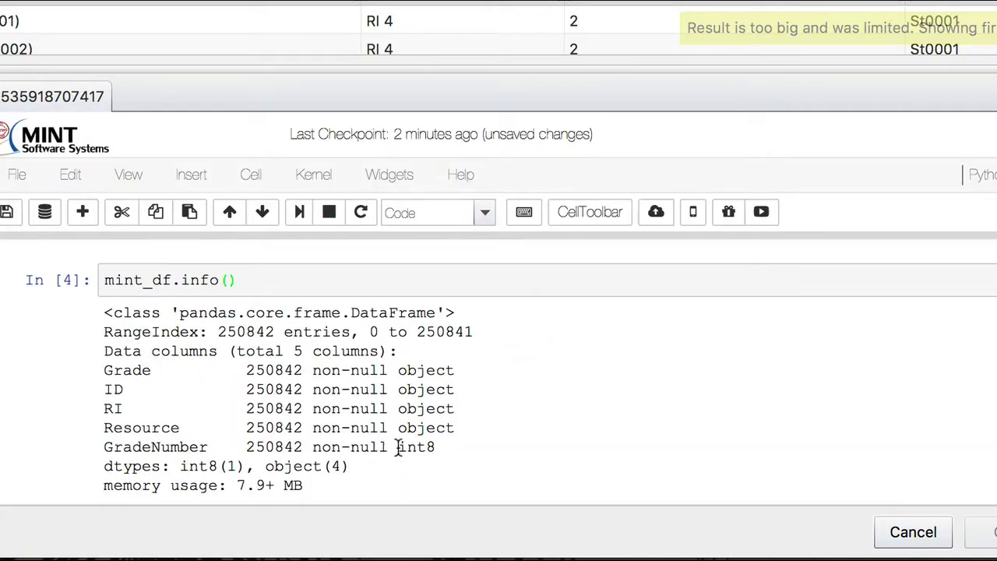
# Step: Enter mint_df.pivot_table(index='ID',columns='RI') in the empty last cell and run it
pyautogui.scroll(-3, 440, 445)
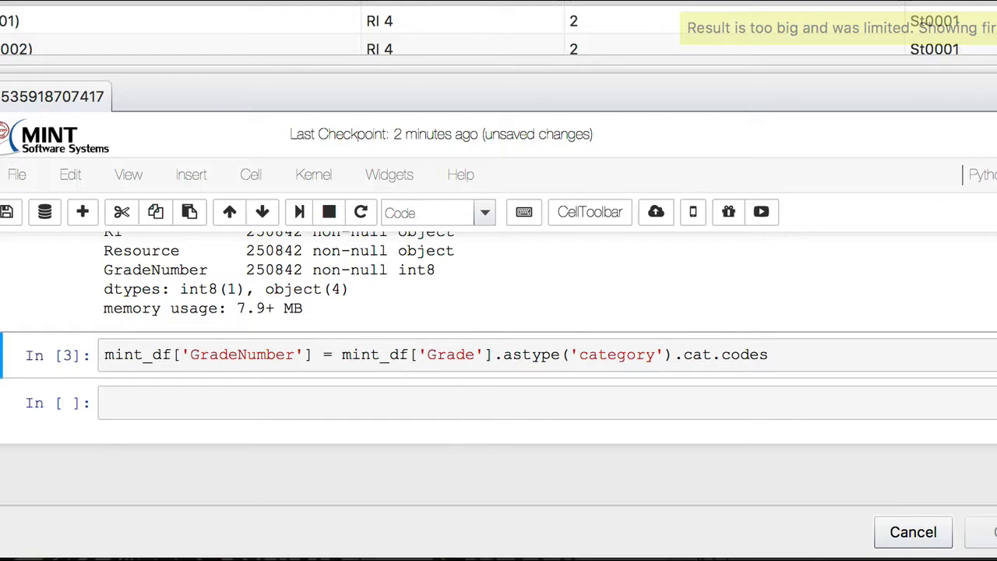
pyautogui.click(187, 408)
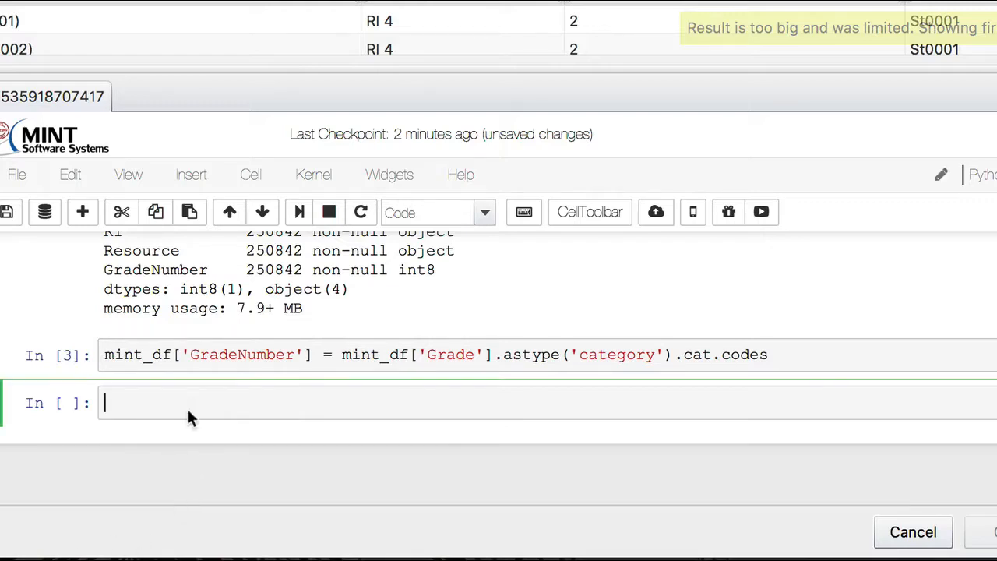
pyautogui.write('mint_df.pivot_table')
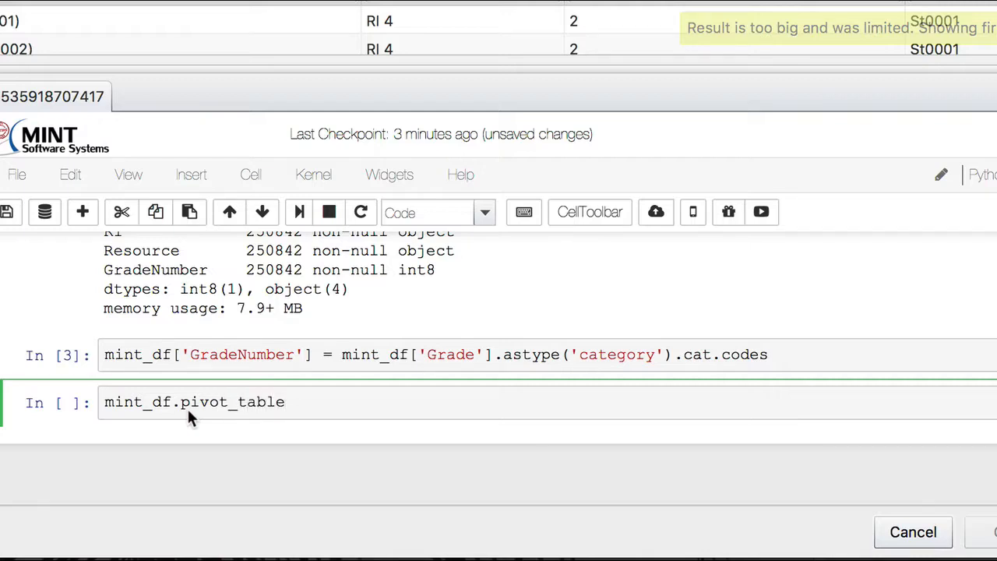
pyautogui.write("(index='ID',columns")
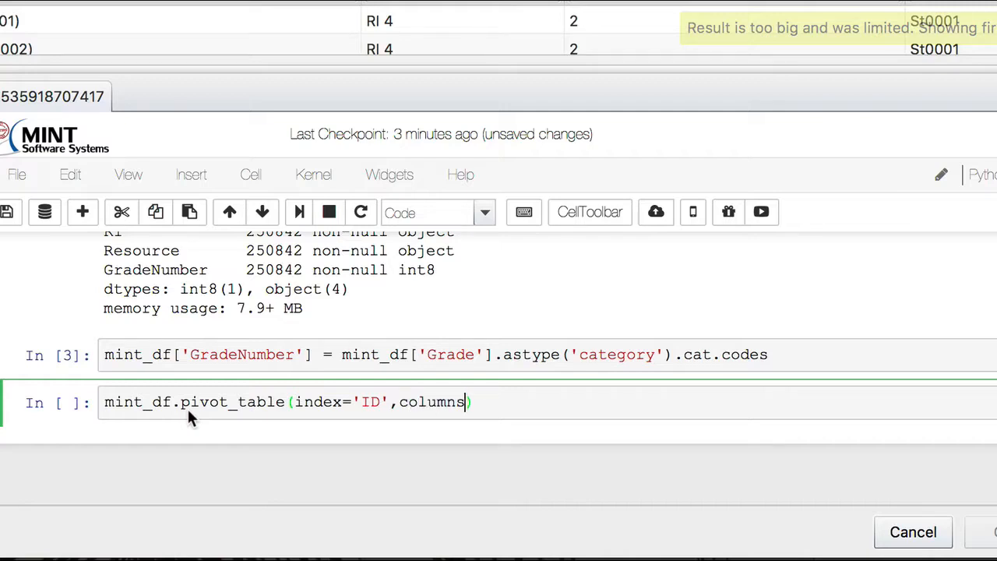
pyautogui.write("='RI')")
pyautogui.hotkey('shift', 'Return')
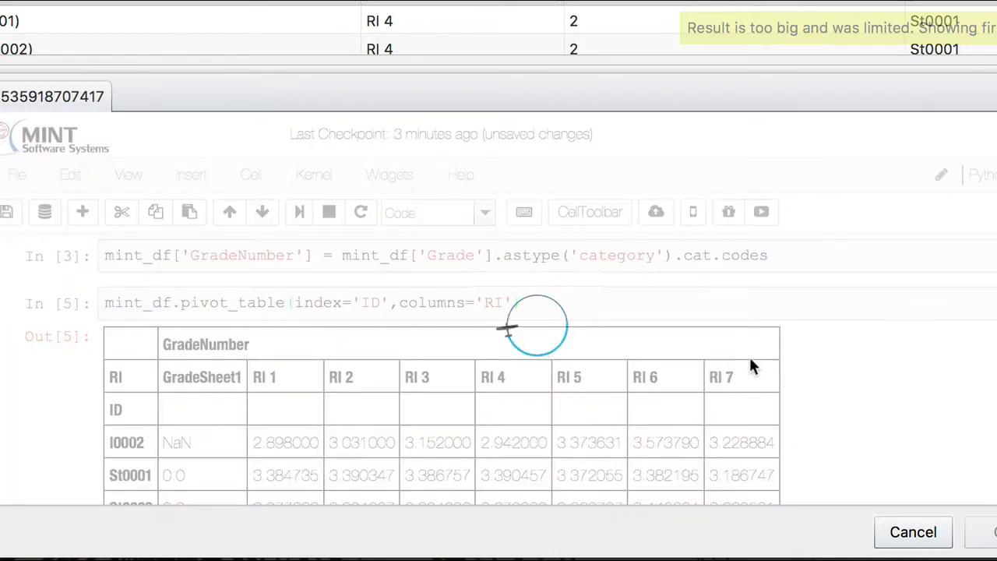
pyautogui.scroll(1, 794, 365)
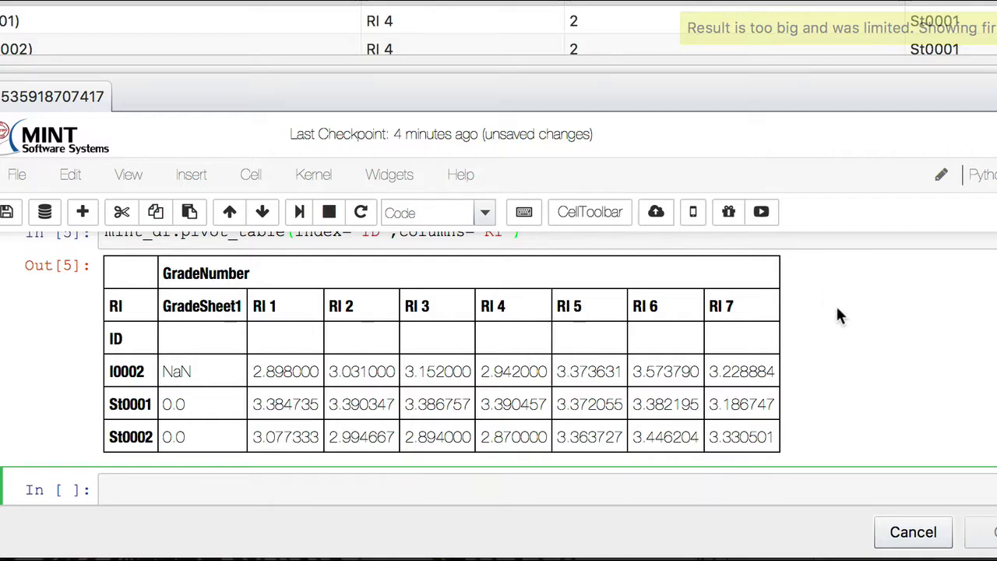
# Step: Insert an empty cell between the GradeNumber assignment and the pivot table cell, ready for editing
pyautogui.scroll(2, 837, 308)
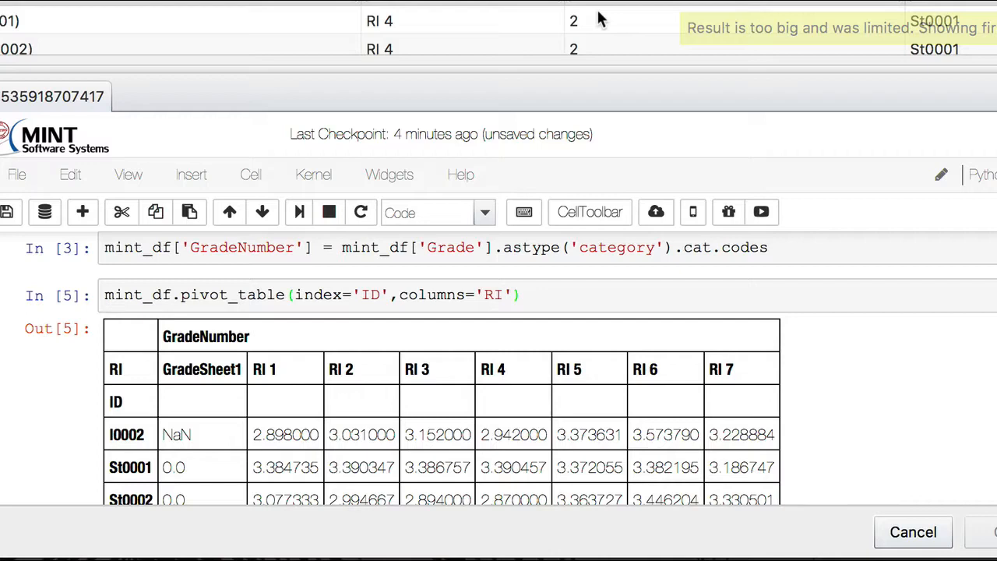
pyautogui.scroll(3, 699, 270)
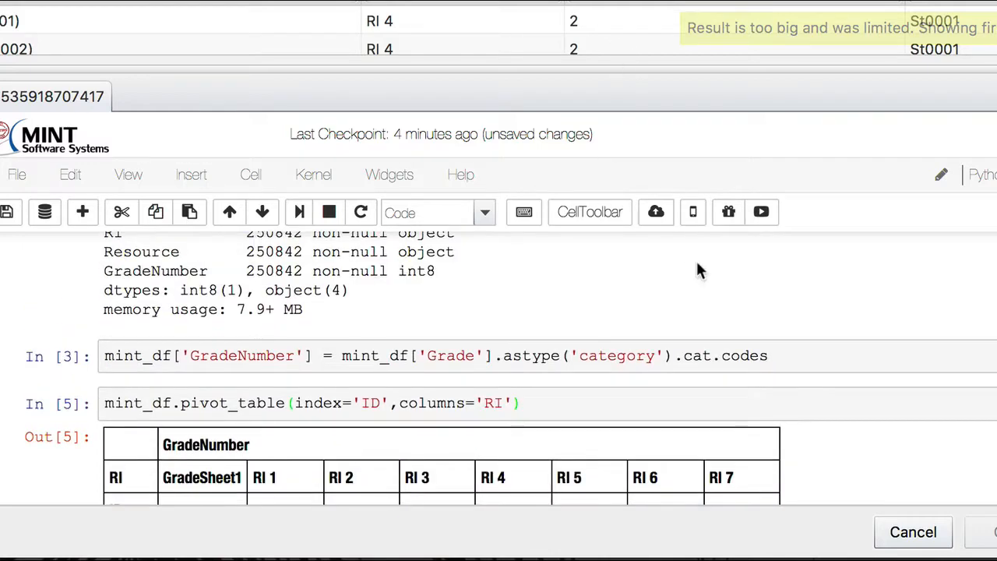
pyautogui.click(782, 357)
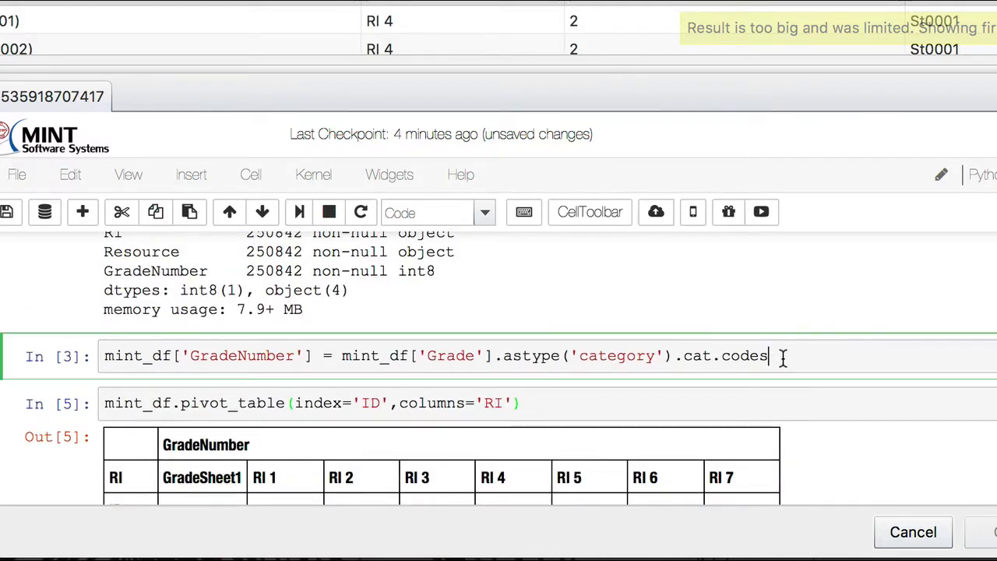
pyautogui.click(82, 212)
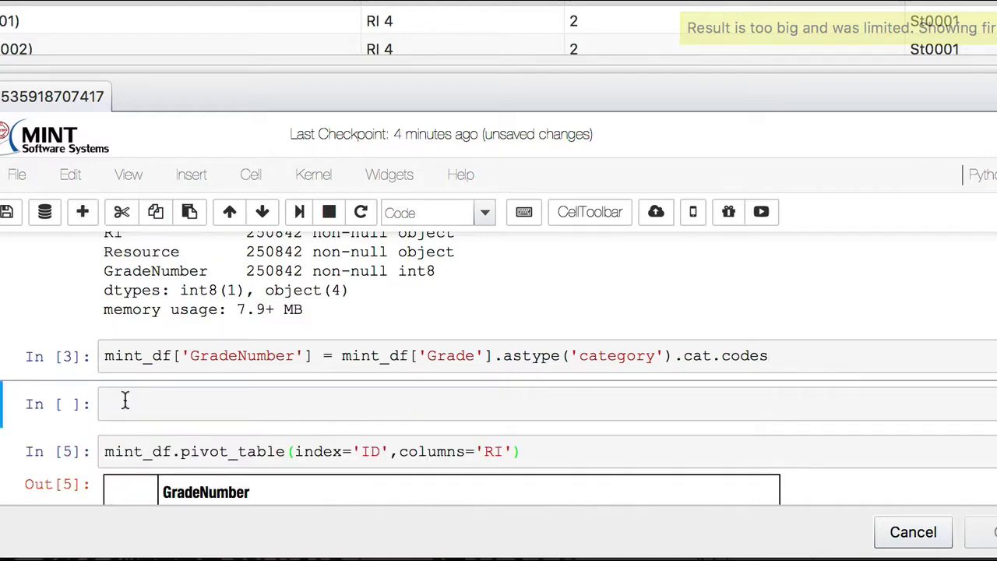
pyautogui.click(125, 400)
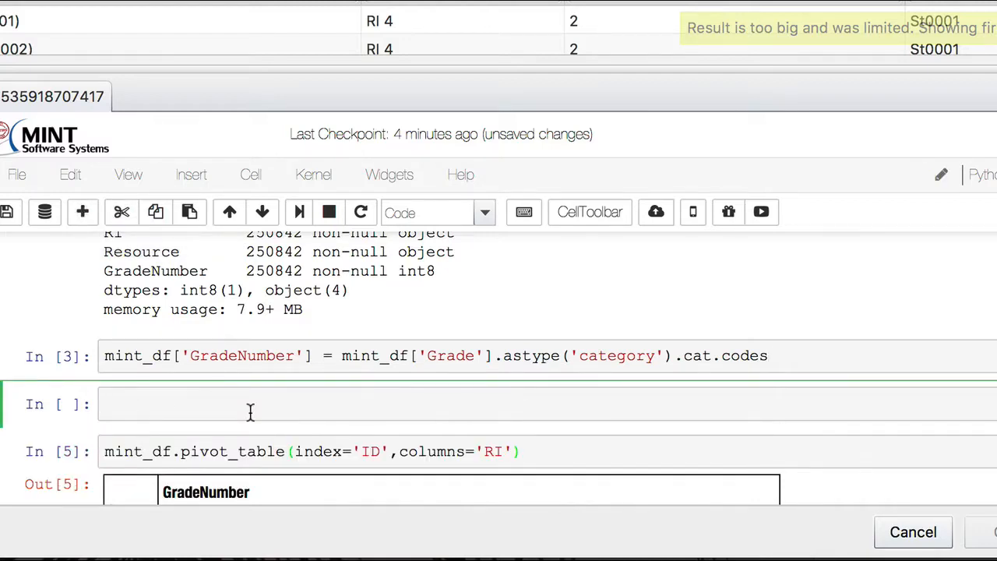
# Step: Enter the filter mdf = mint_df[mint_df['GradeNumber'] > 0] in the new cell and run it
pyautogui.write('mdf = mint_')
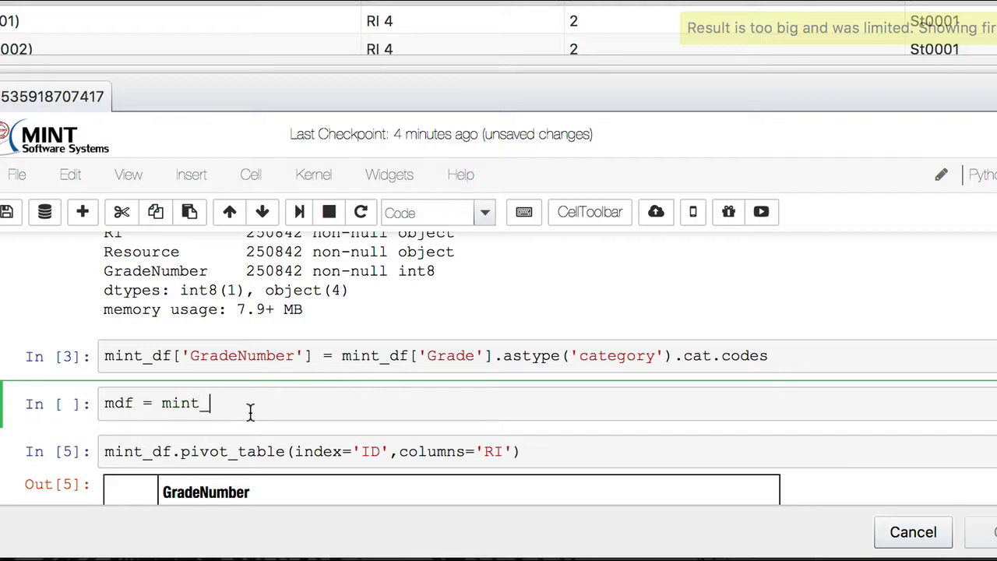
pyautogui.write('df')
pyautogui.write('[')
pyautogui.write('mint')
pyautogui.write('_df')
pyautogui.write('[')
pyautogui.write("'")
pyautogui.write('Grade')
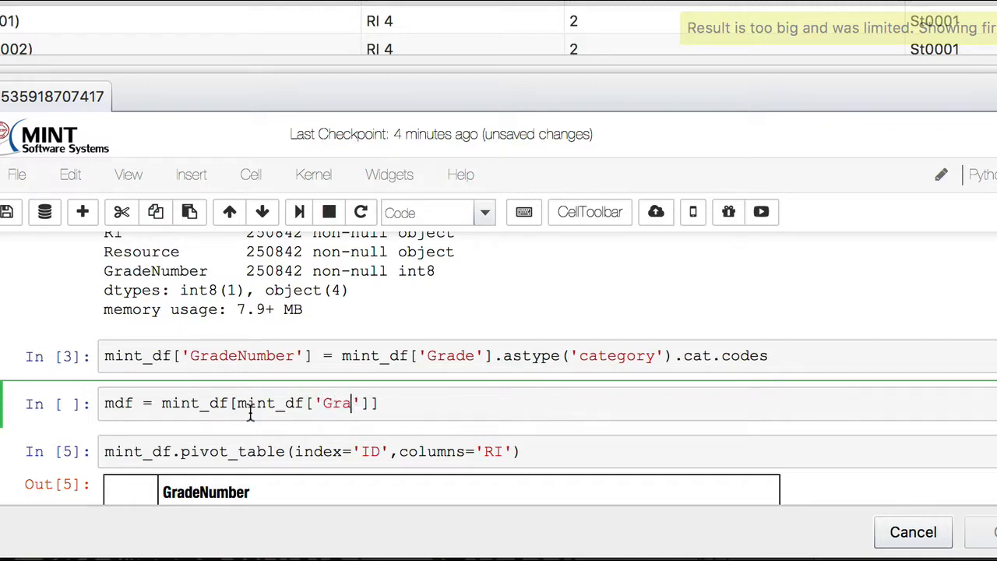
pyautogui.write('Number')
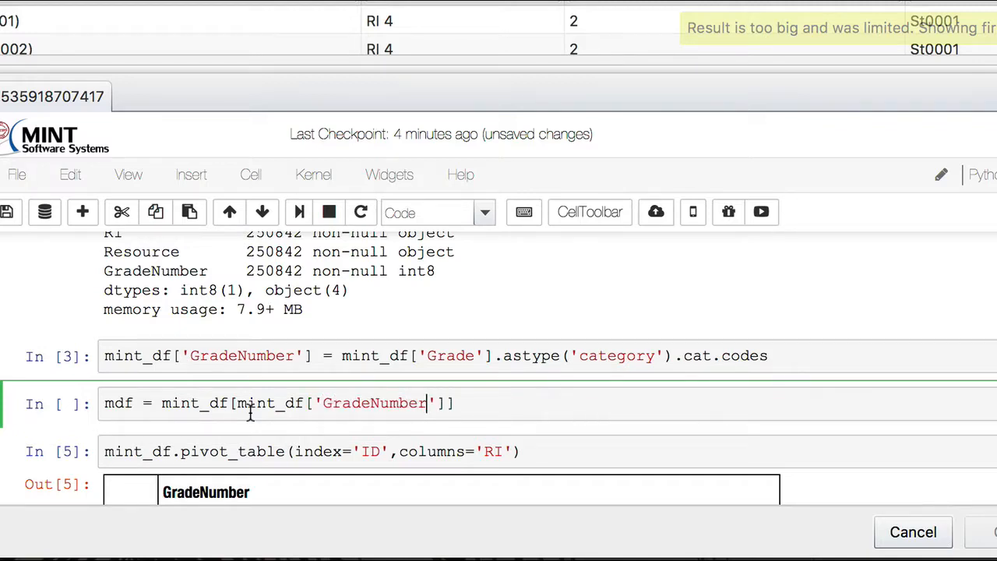
pyautogui.press('Right')
pyautogui.press('Right')
pyautogui.write('> 0')
pyautogui.click(517, 405)
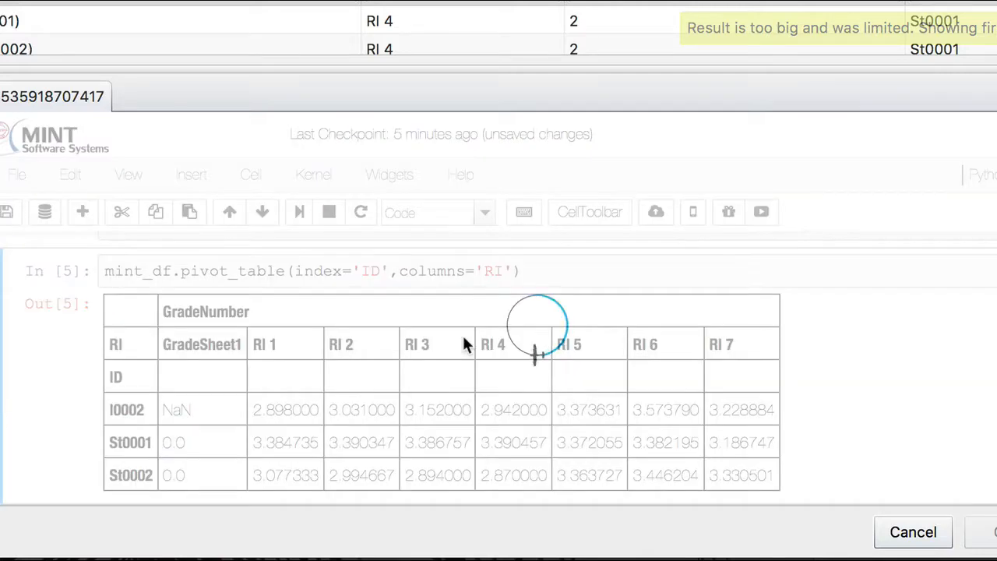
# Step: Replace mint_df with mdf in the pivot table cell, rerun it, and review the filtered pivot table
pyautogui.scroll(2, 465, 340)
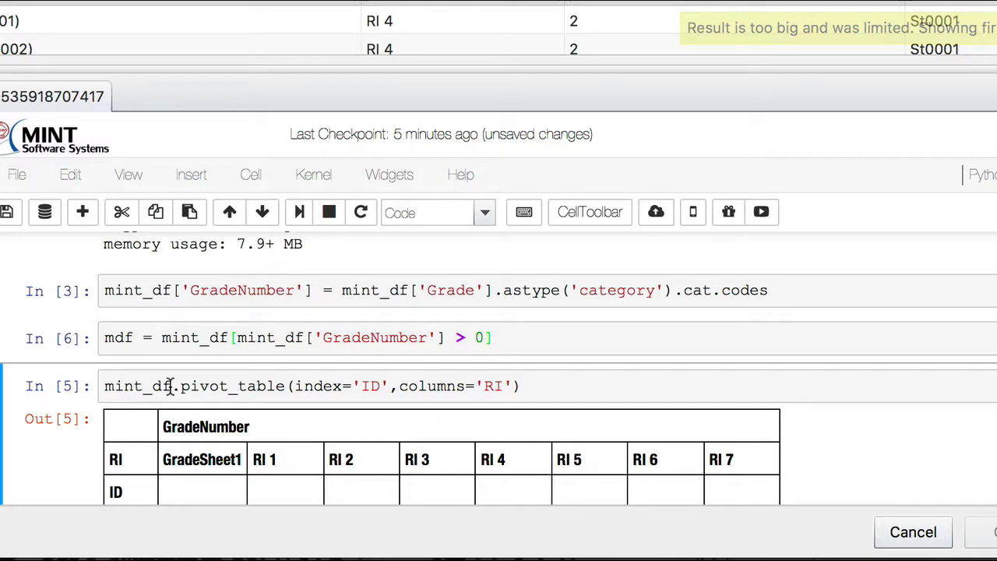
pyautogui.moveTo(173, 386); pyautogui.dragTo(84, 392)
pyautogui.write('mdf')
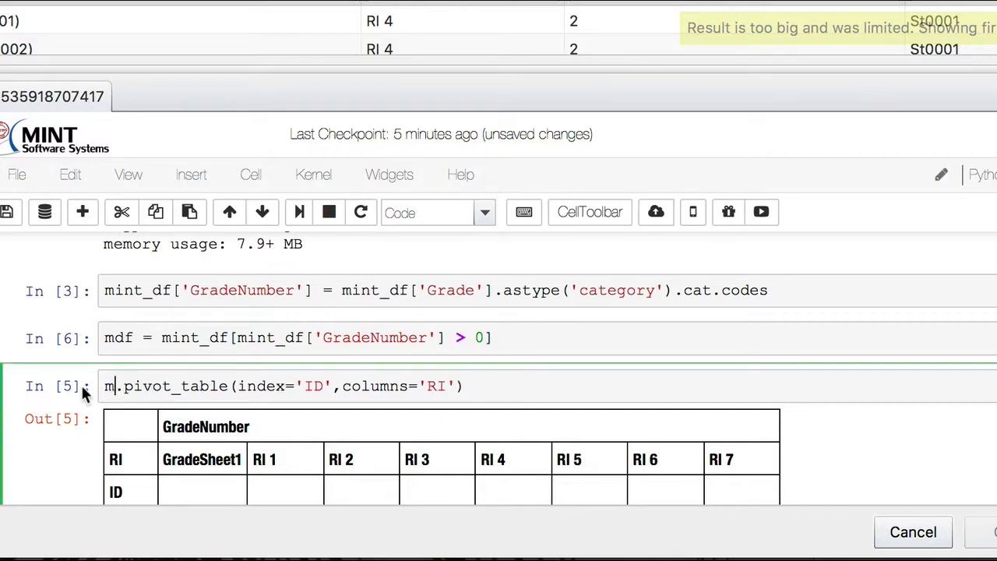
pyautogui.click(499, 387)
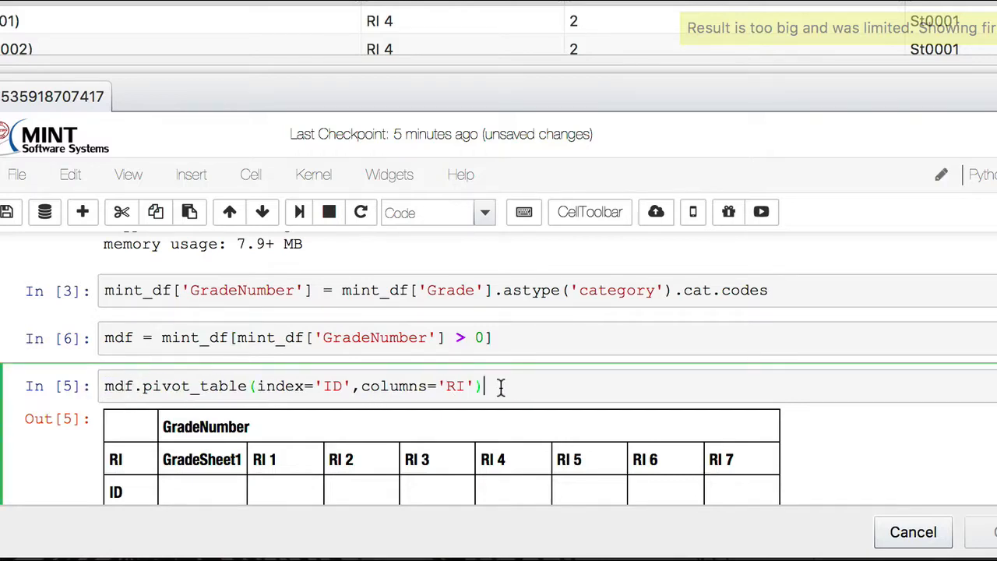
pyautogui.hotkey('shift', 'Return')
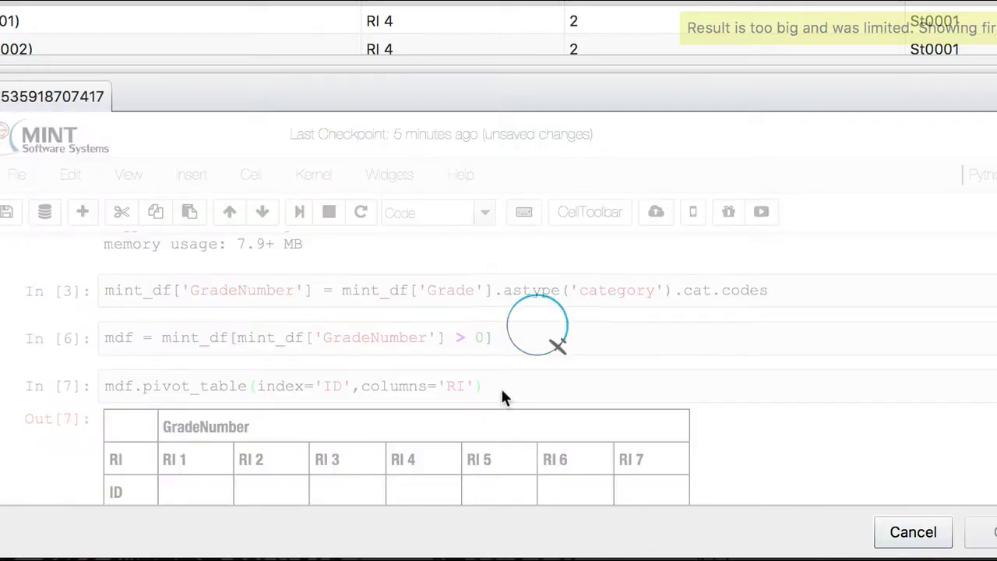
pyautogui.scroll(-2, 214, 454)
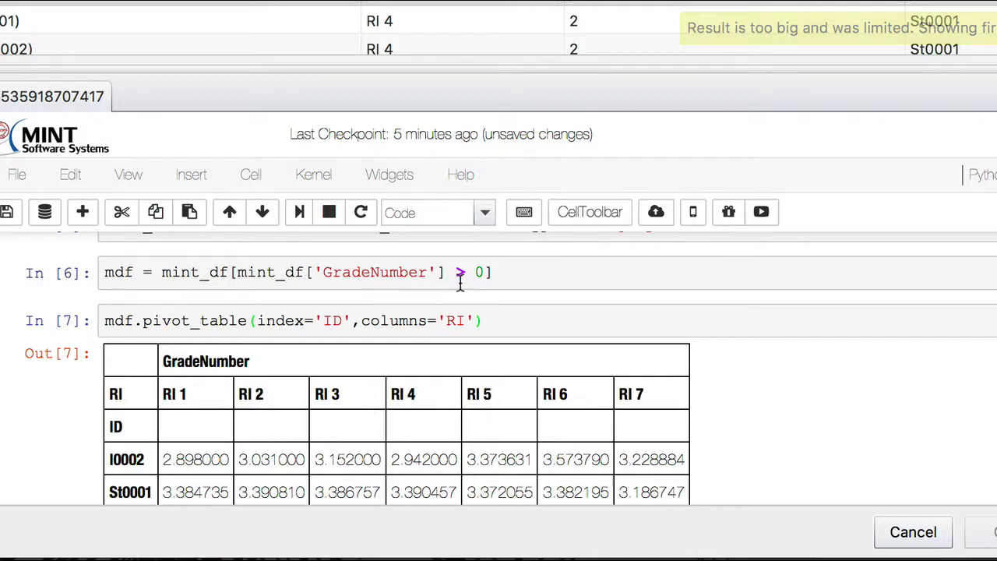
pyautogui.moveTo(323, 271); pyautogui.dragTo(427, 268)
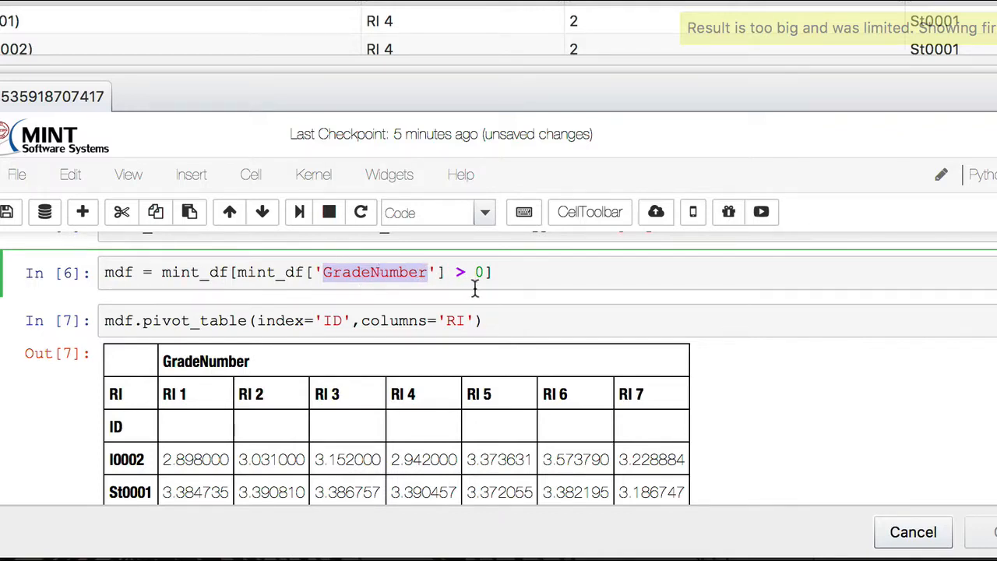
pyautogui.scroll(-2, 745, 351)
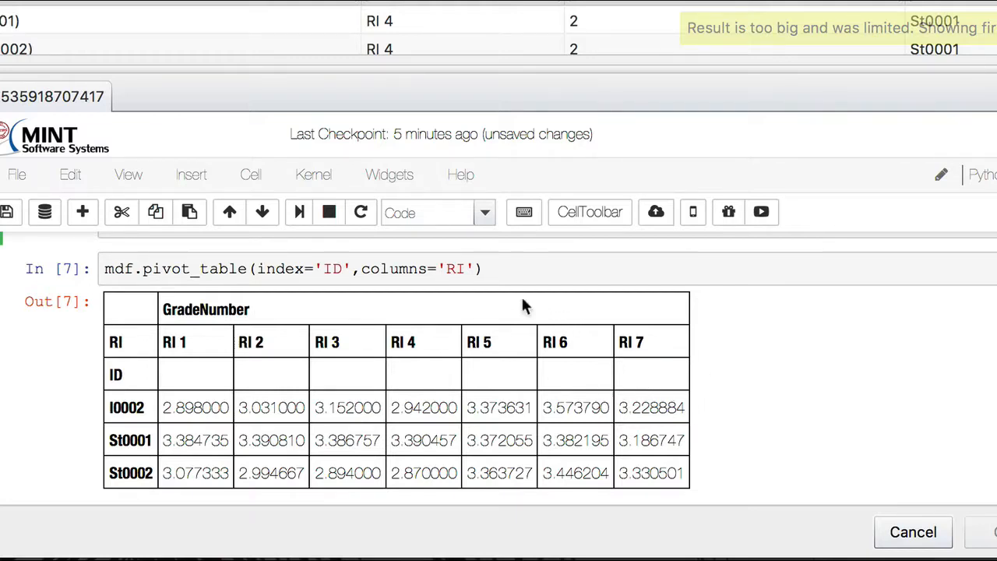
# Step: Add the argument aggfunc='max' after columns='RI' in the mdf pivot table cell and rerun it
pyautogui.click(475, 269)
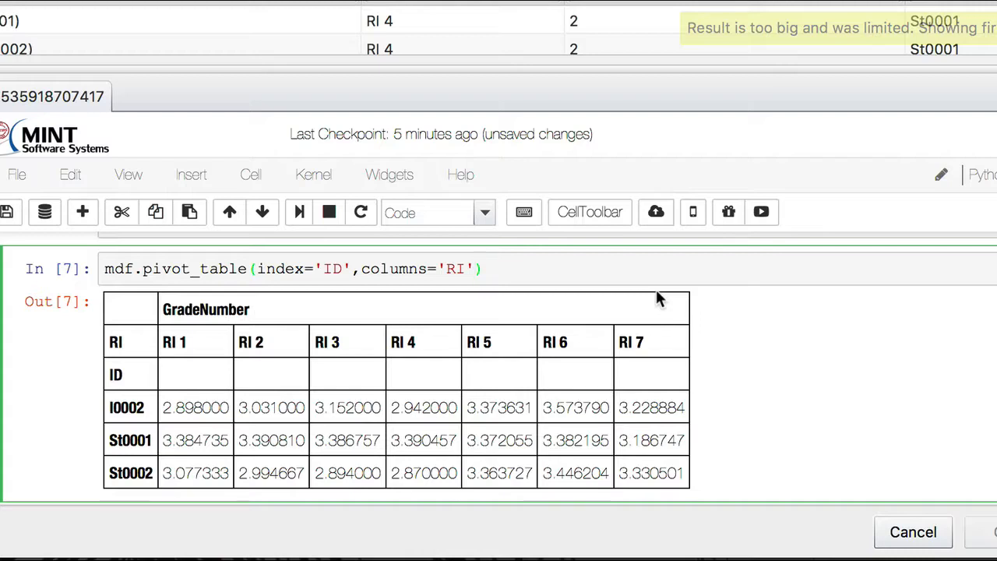
pyautogui.write(',aggfunc')
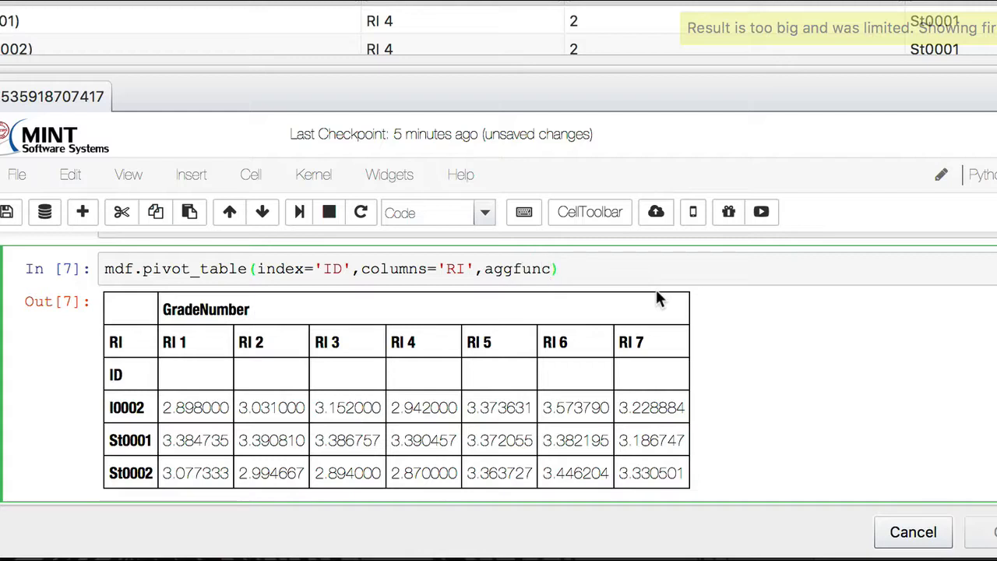
pyautogui.write("='max")
pyautogui.press('End')
pyautogui.hotkey('shift', 'Return')
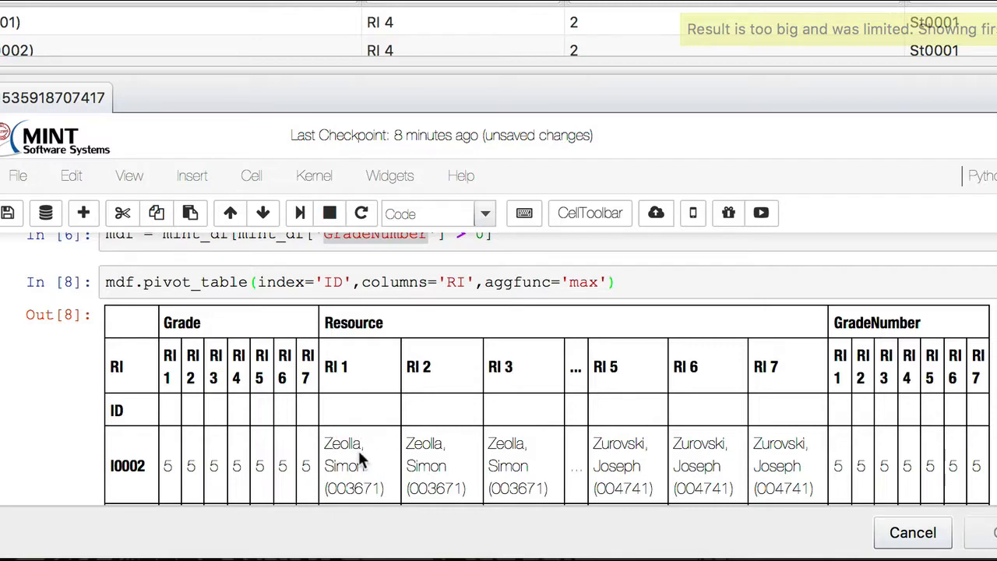
# Step: Restrict the pivot table to the grade numbers by appending values='GradeNumber' to its arguments, and rerun the cell
pyautogui.click(609, 282)
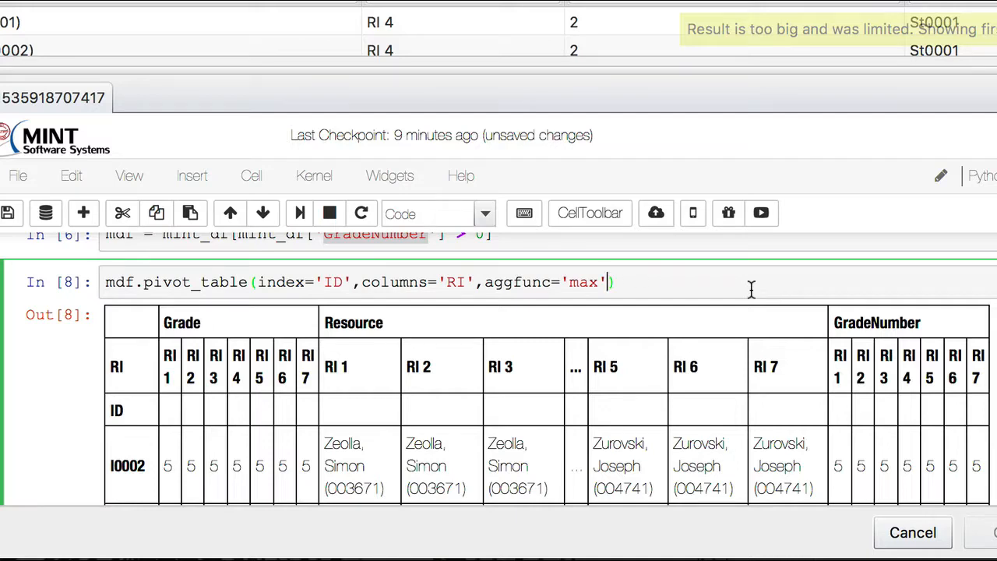
pyautogui.write(",values='Gra")
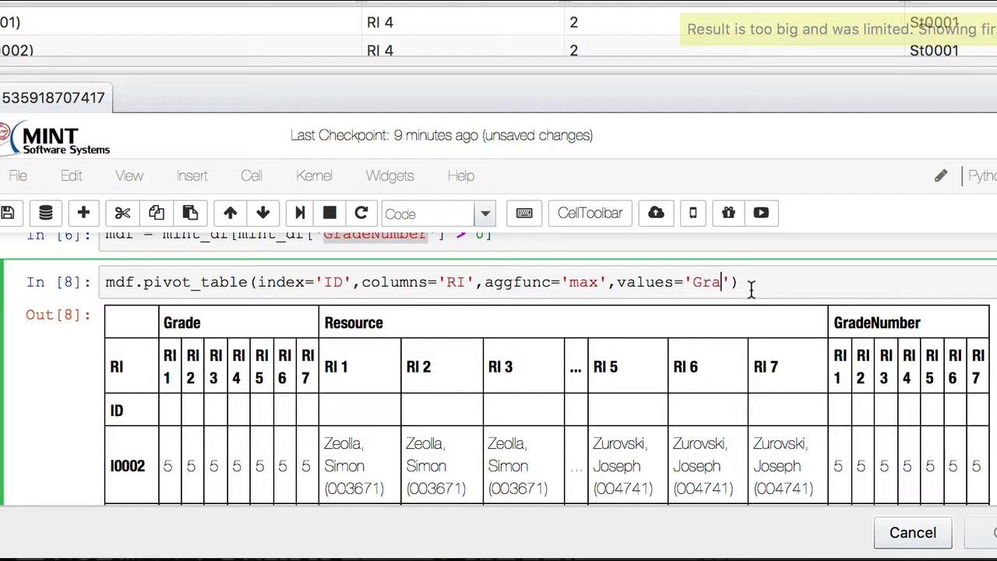
pyautogui.write('deNumber')
pyautogui.click(837, 283)
pyautogui.hotkey('shift', 'Return')
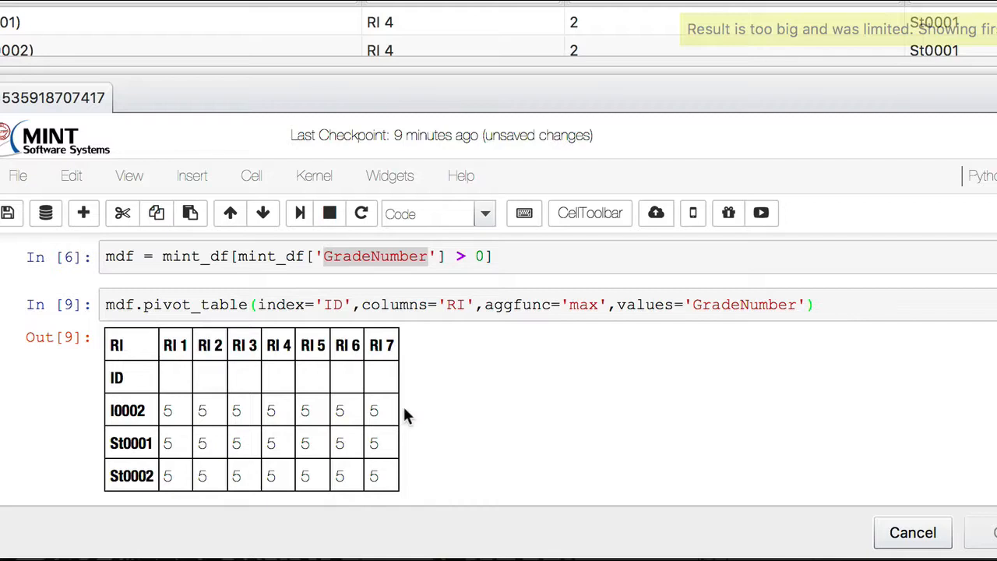
# Step: Change the pivot table's aggfunc argument to 'min' and rerun the cell
pyautogui.click(599, 304)
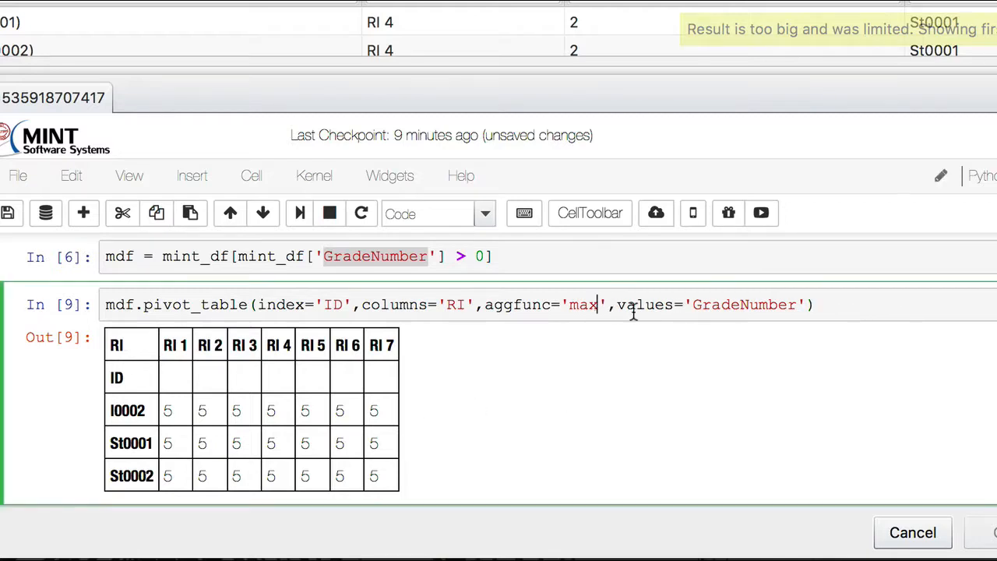
pyautogui.press('BackSpace')
pyautogui.press('BackSpace')
pyautogui.write('in')
pyautogui.click(851, 305)
pyautogui.hotkey('shift', 'Return')
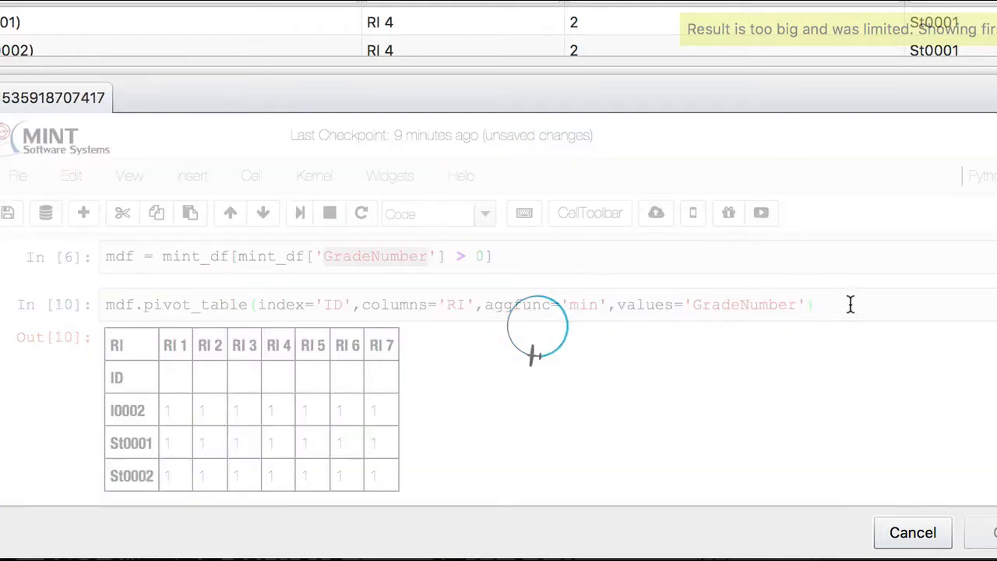